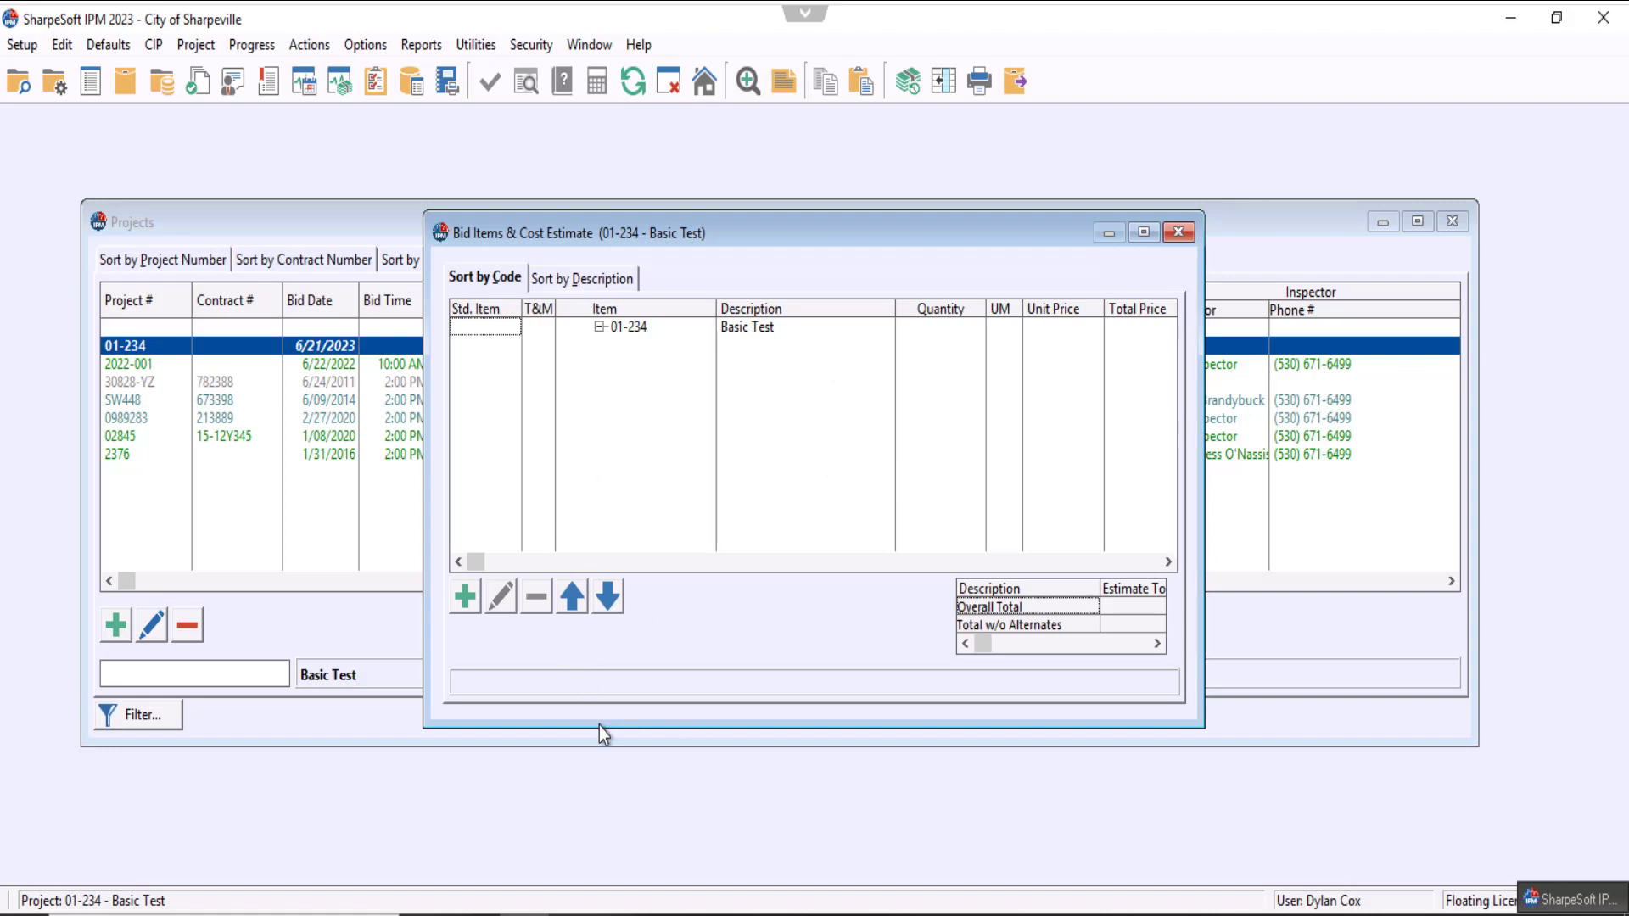
Step: Start inserting bid items under Basic Test from the standard items list and browse its item groups
click(504, 332)
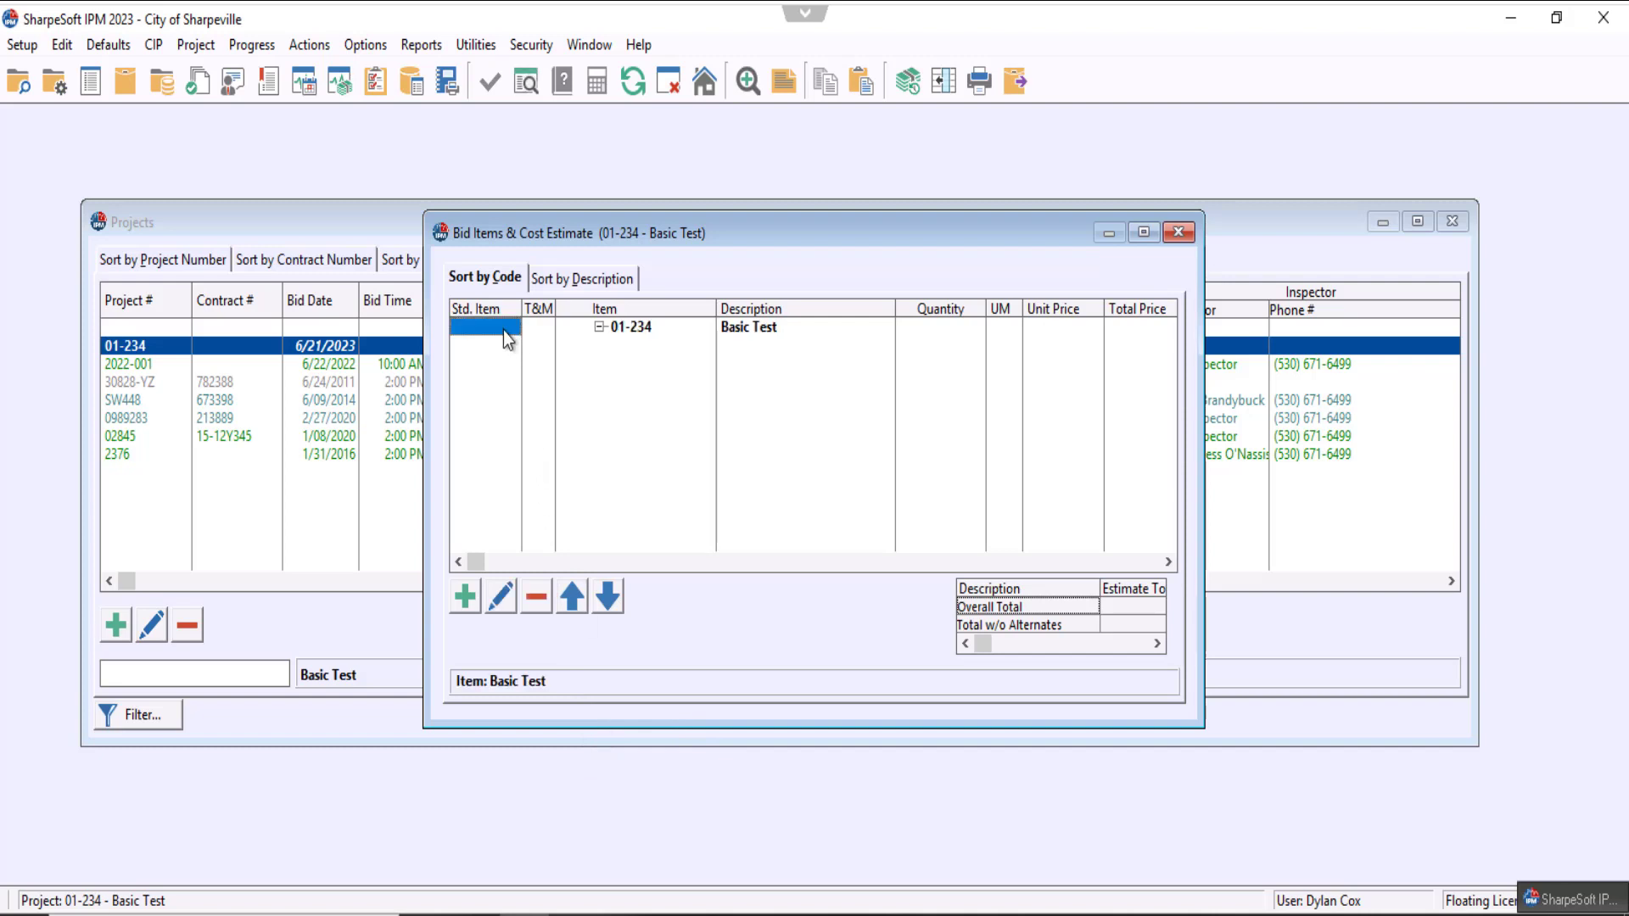
click(472, 608)
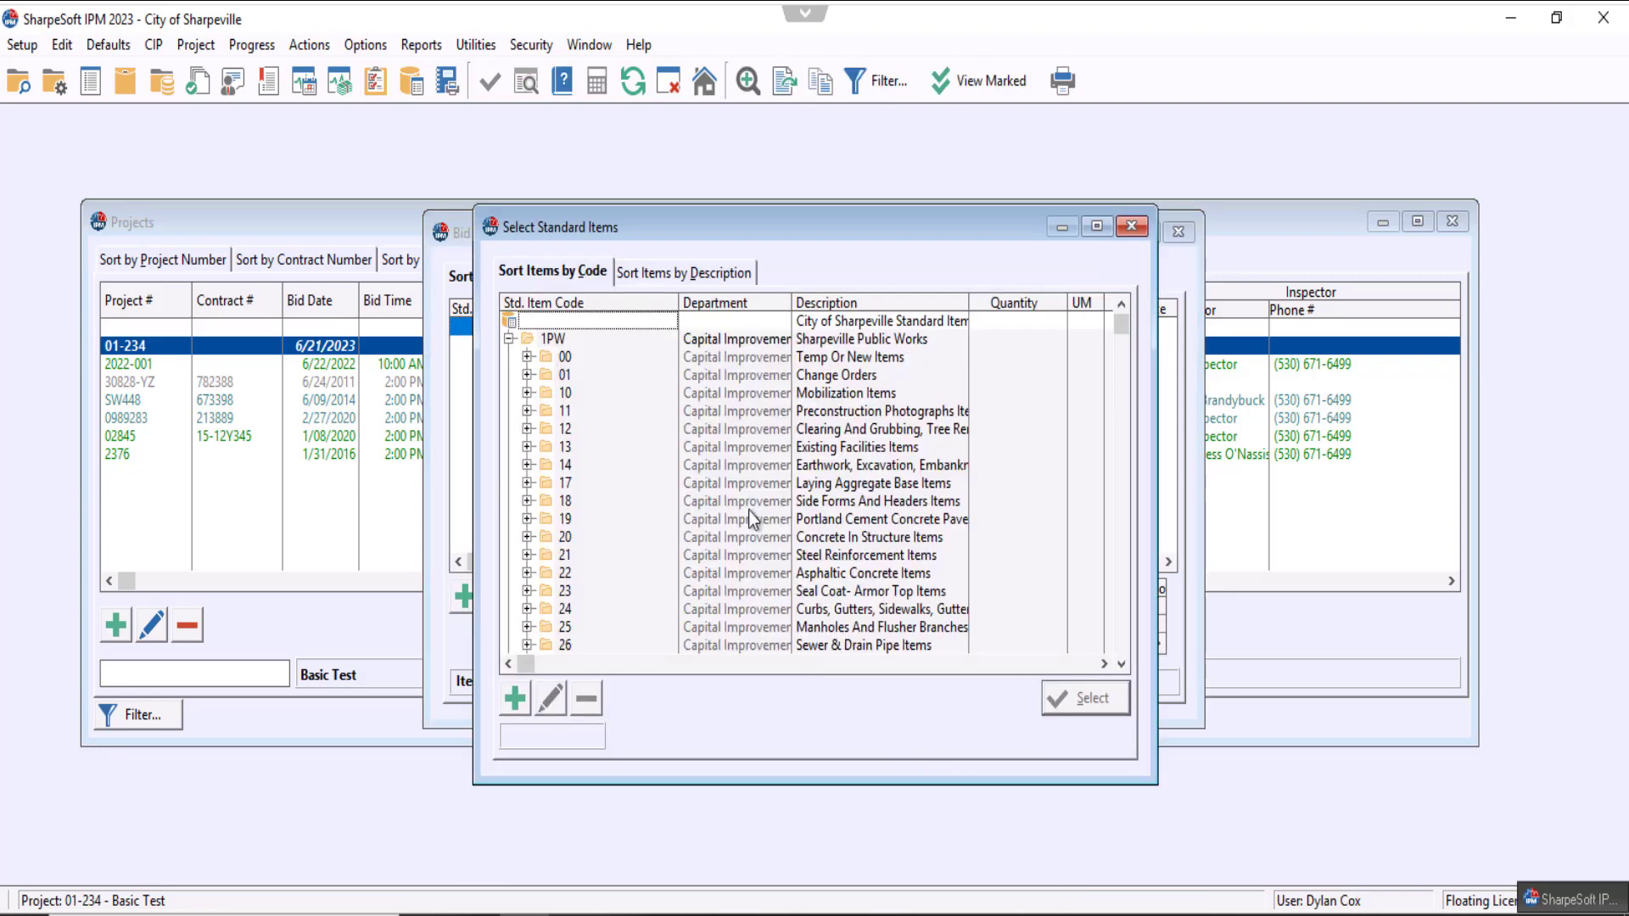
scroll(684, 450, down, 3)
scroll(662, 462, up, 6)
scroll(659, 462, down, 8)
scroll(588, 537, down, 3)
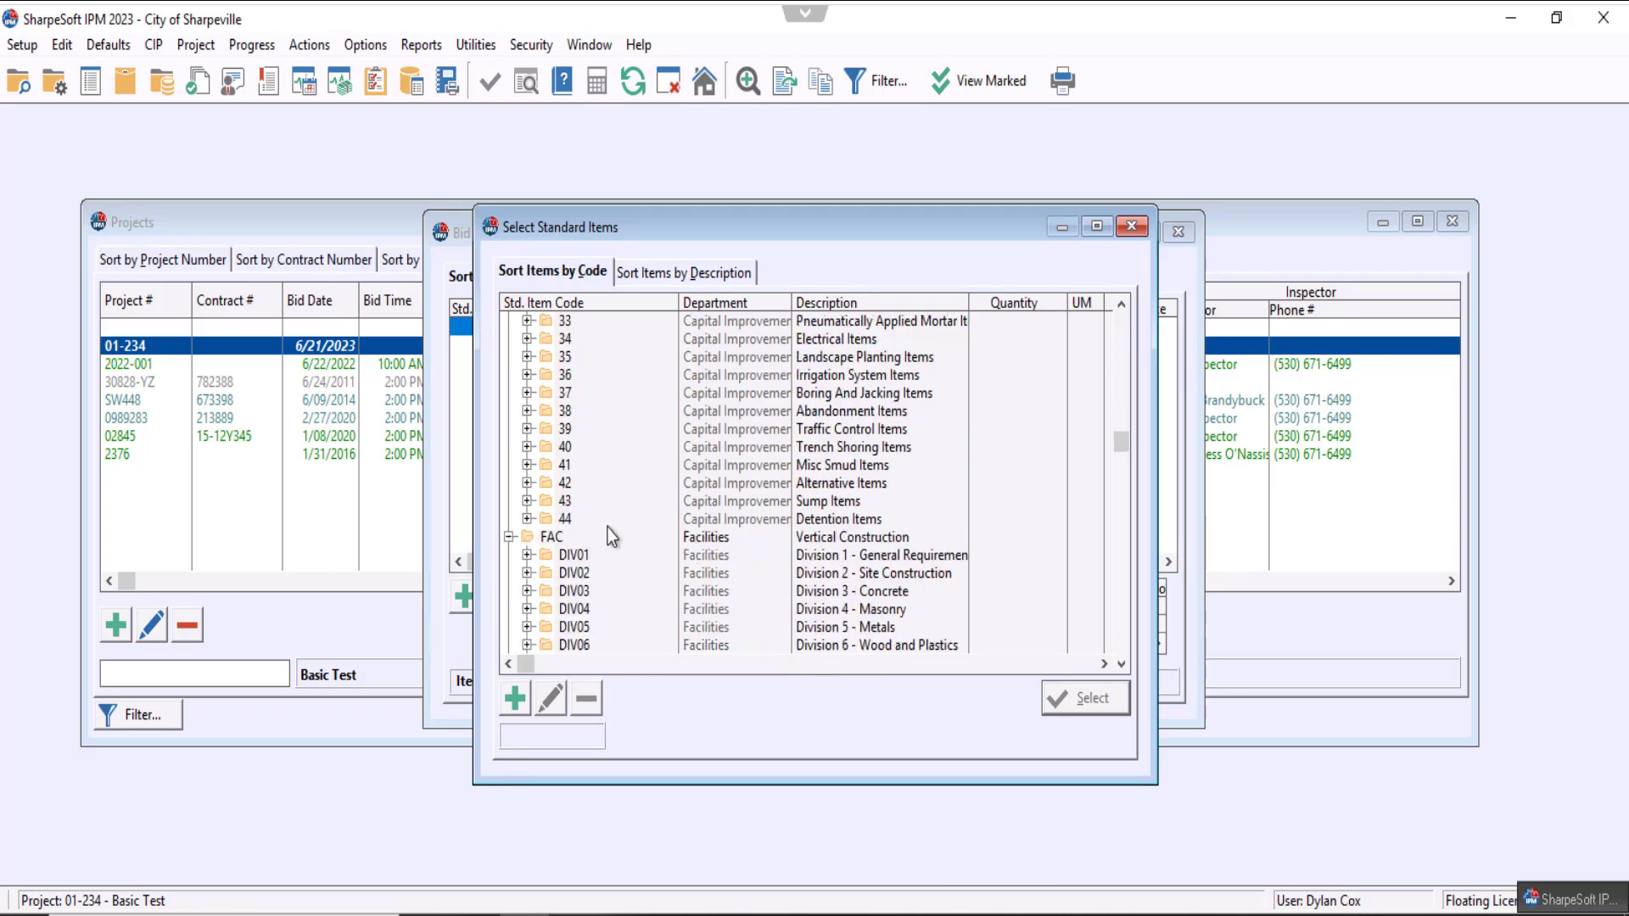
scroll(607, 528, down, 1)
scroll(650, 492, down, 2)
scroll(650, 492, up, 5)
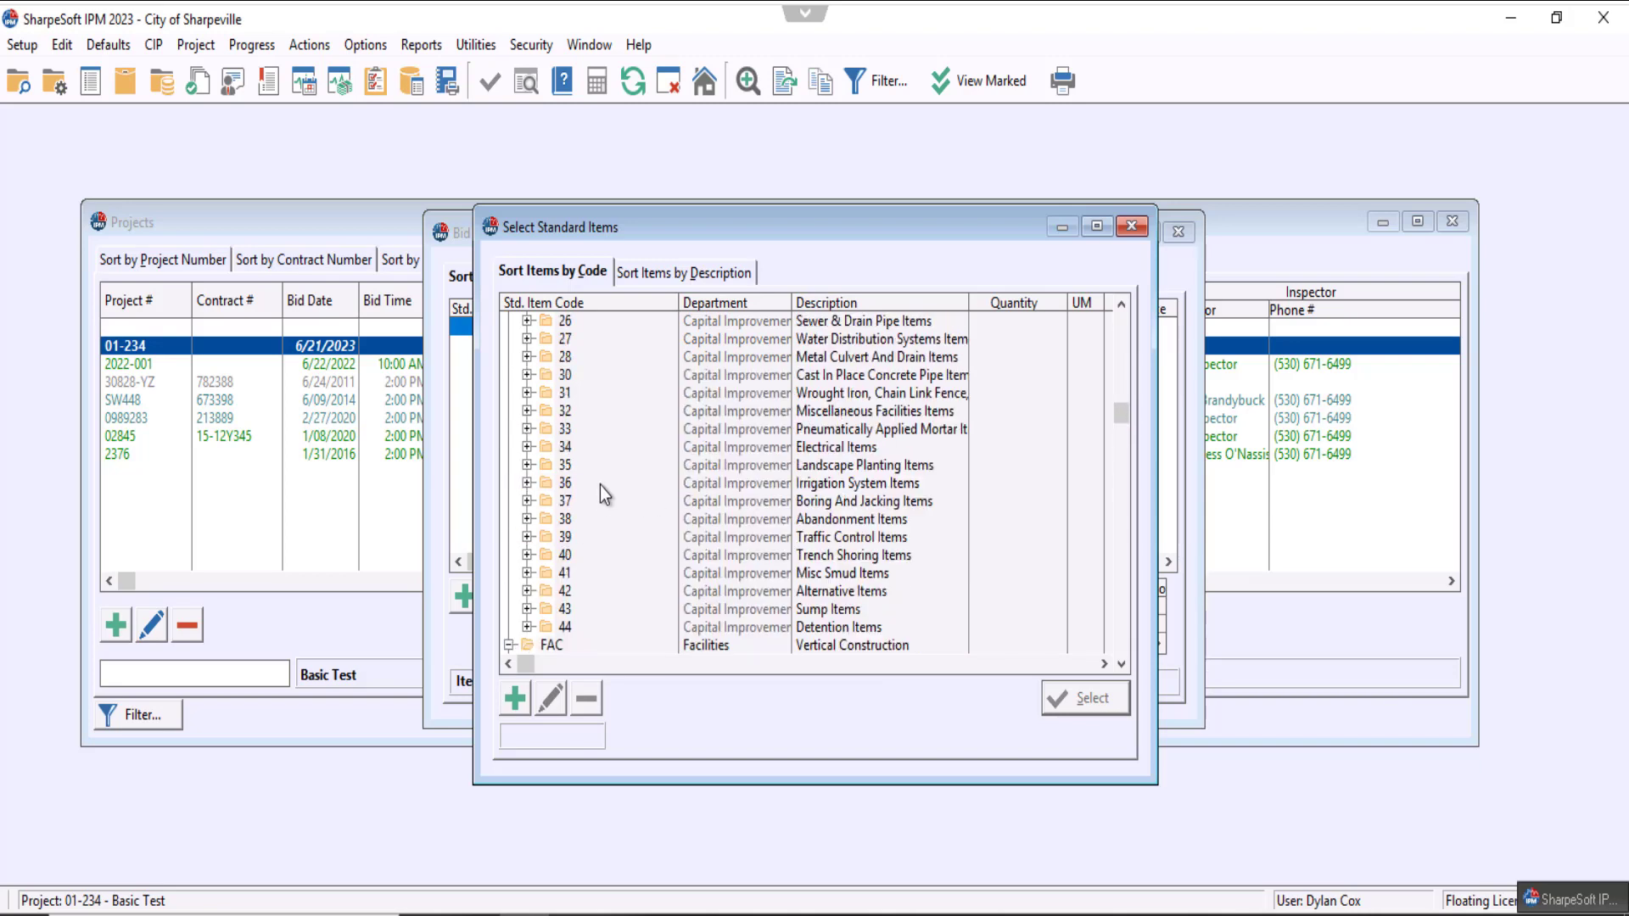
scroll(606, 519, up, 1)
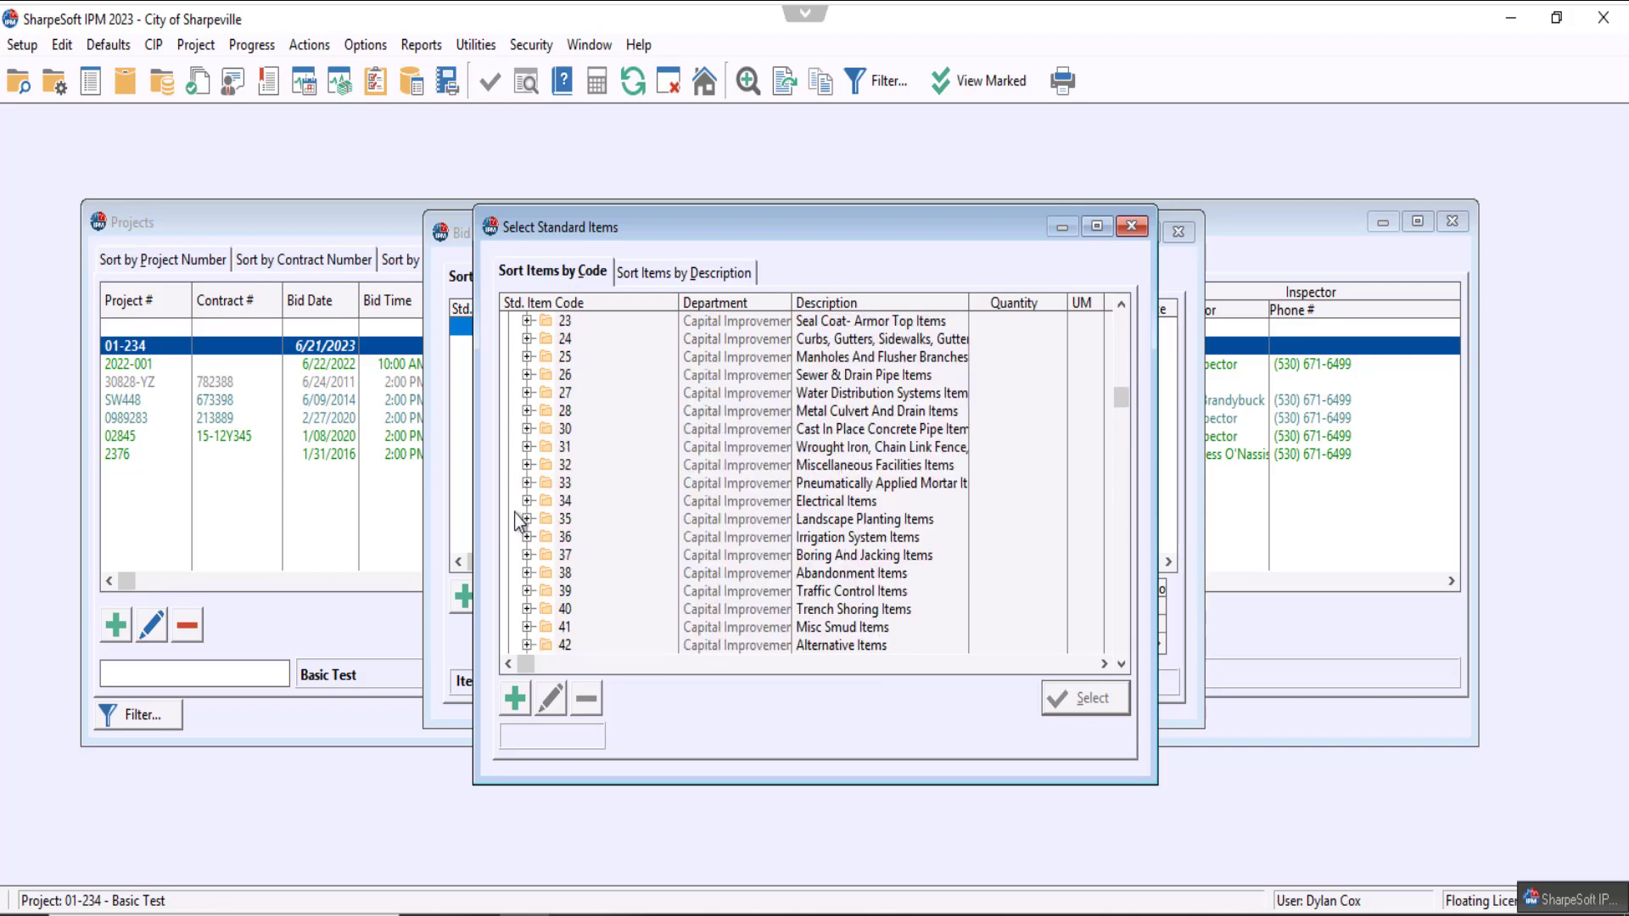
Step: Mark standard items 3110030, 3110070, 3110060 and 3110050 in subgroup 3110000 (Chain Link Fence & Gates Items) of group 31
click(533, 447)
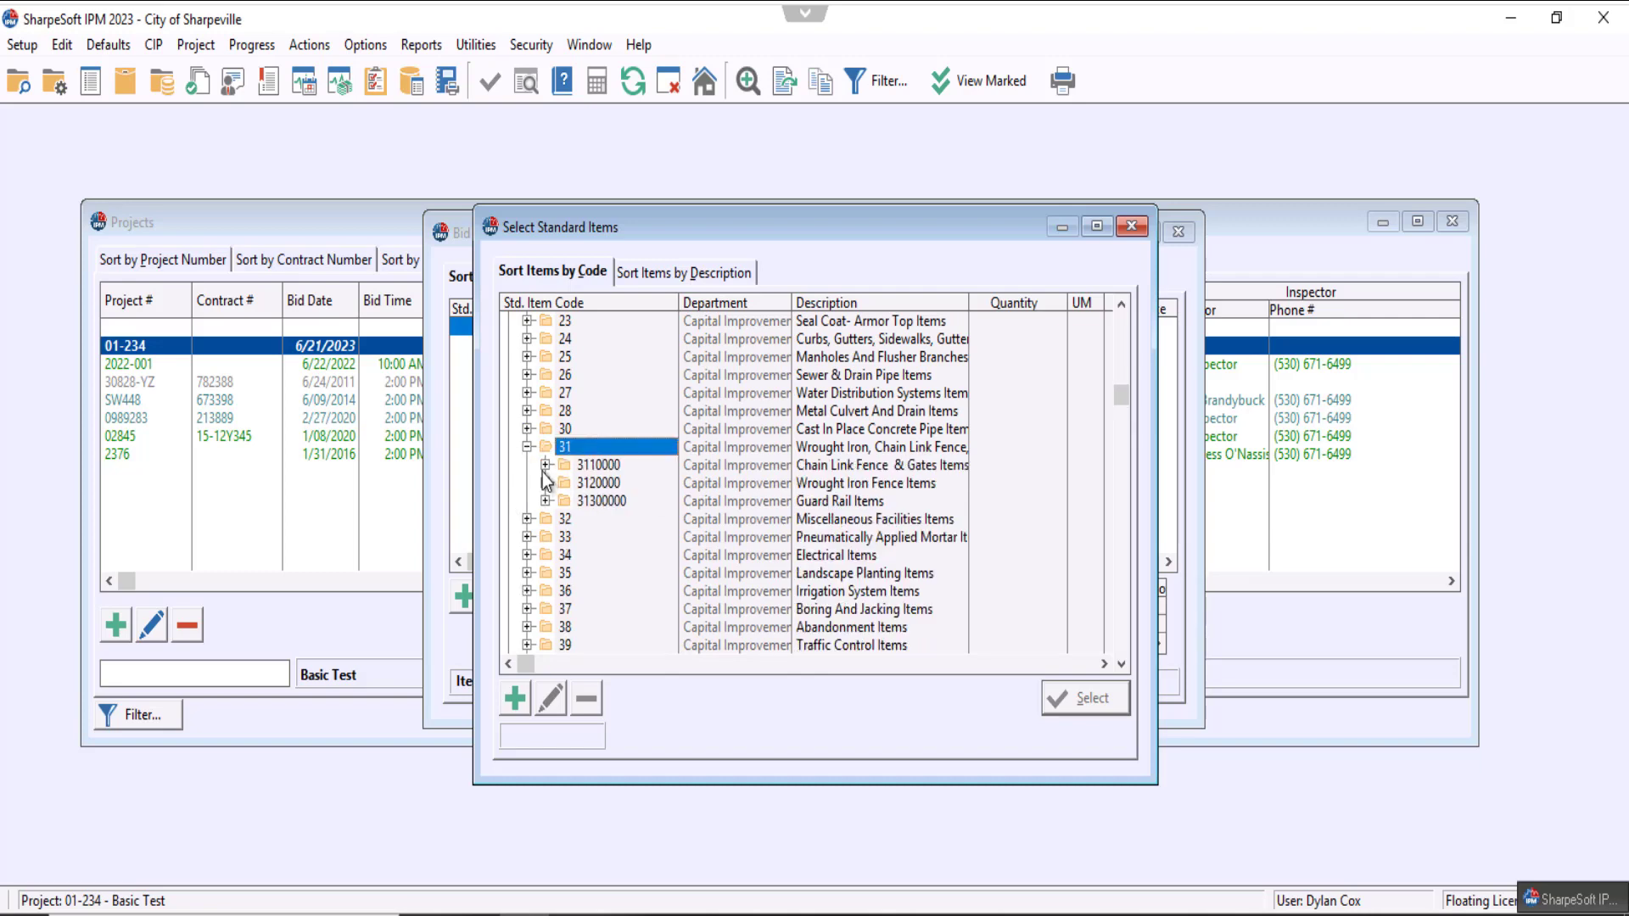
click(546, 465)
scroll(752, 517, down, 1)
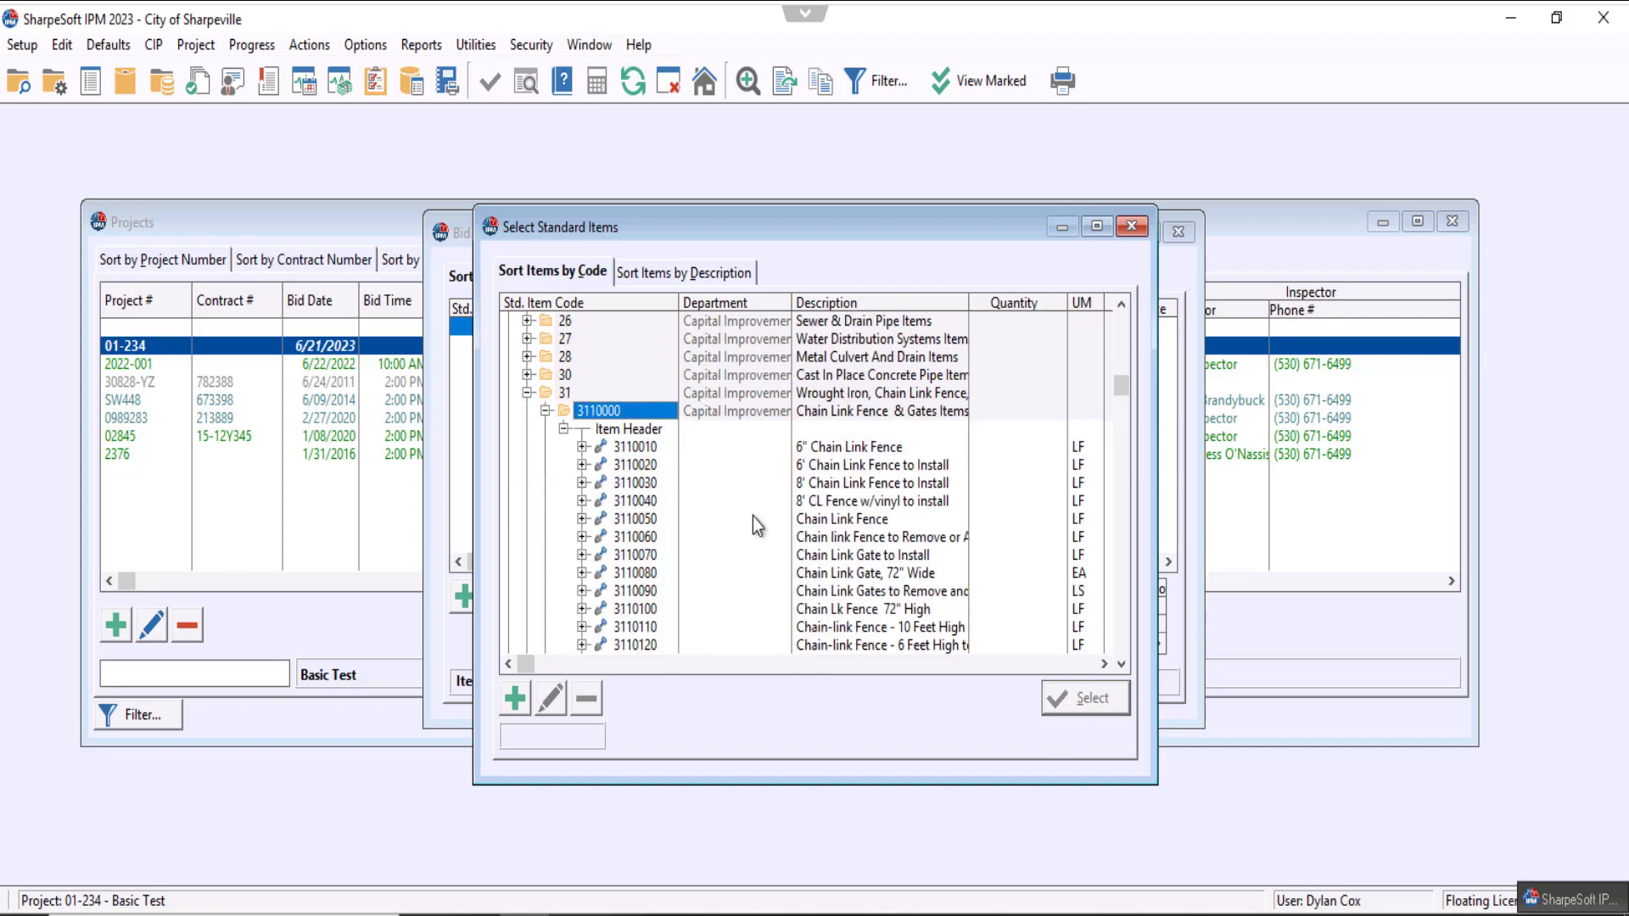
scroll(751, 524, down, 1)
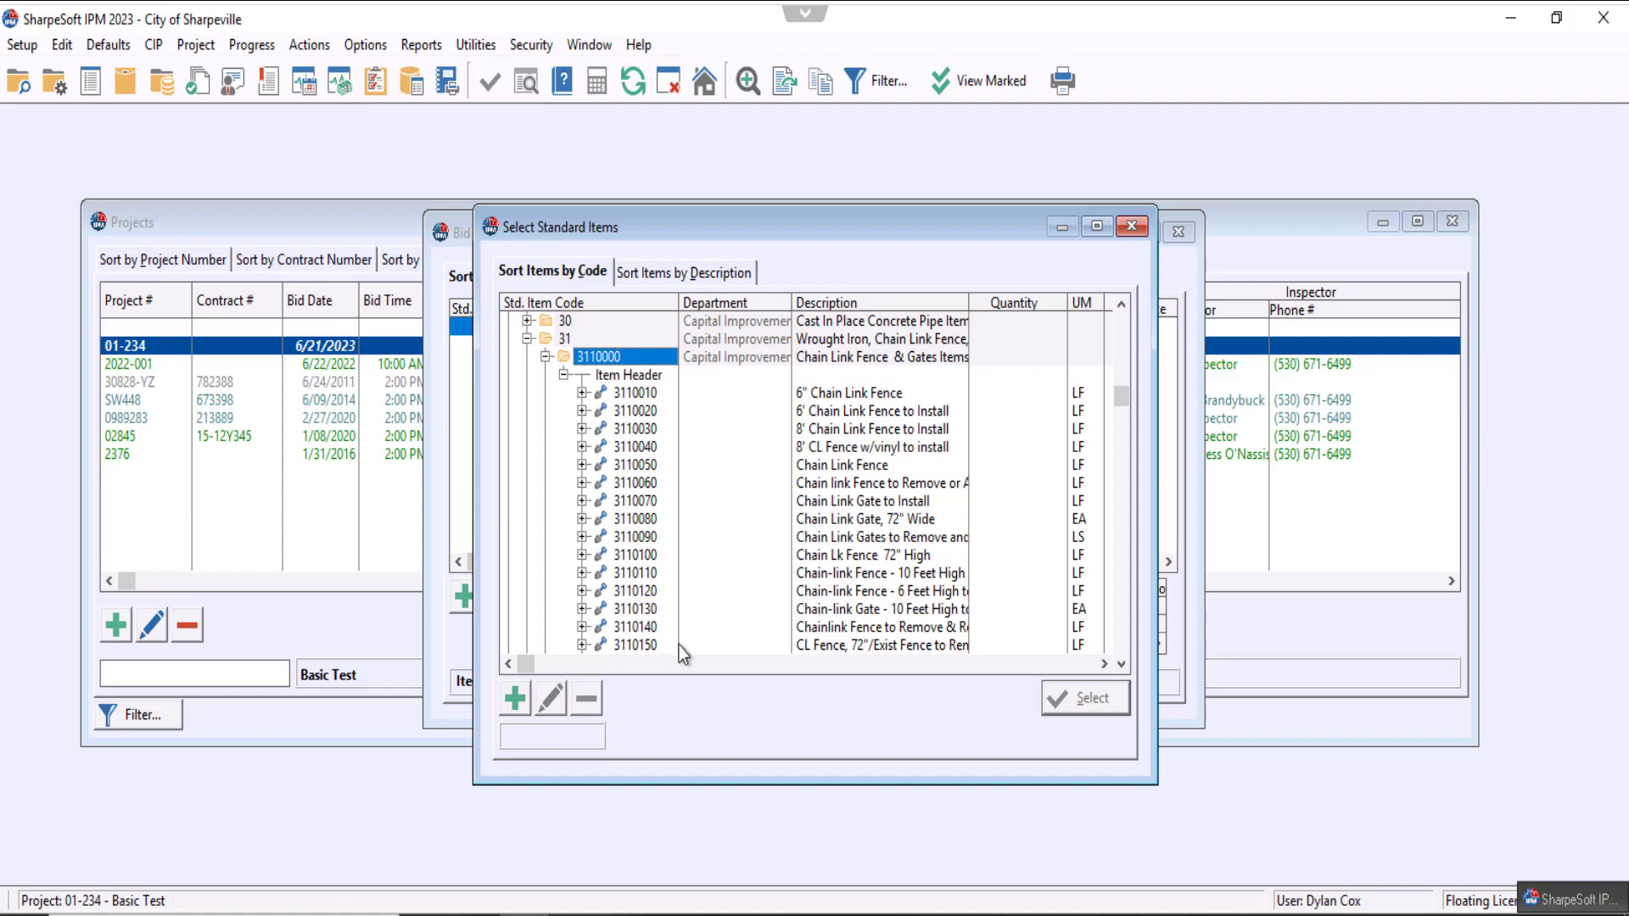
click(654, 429)
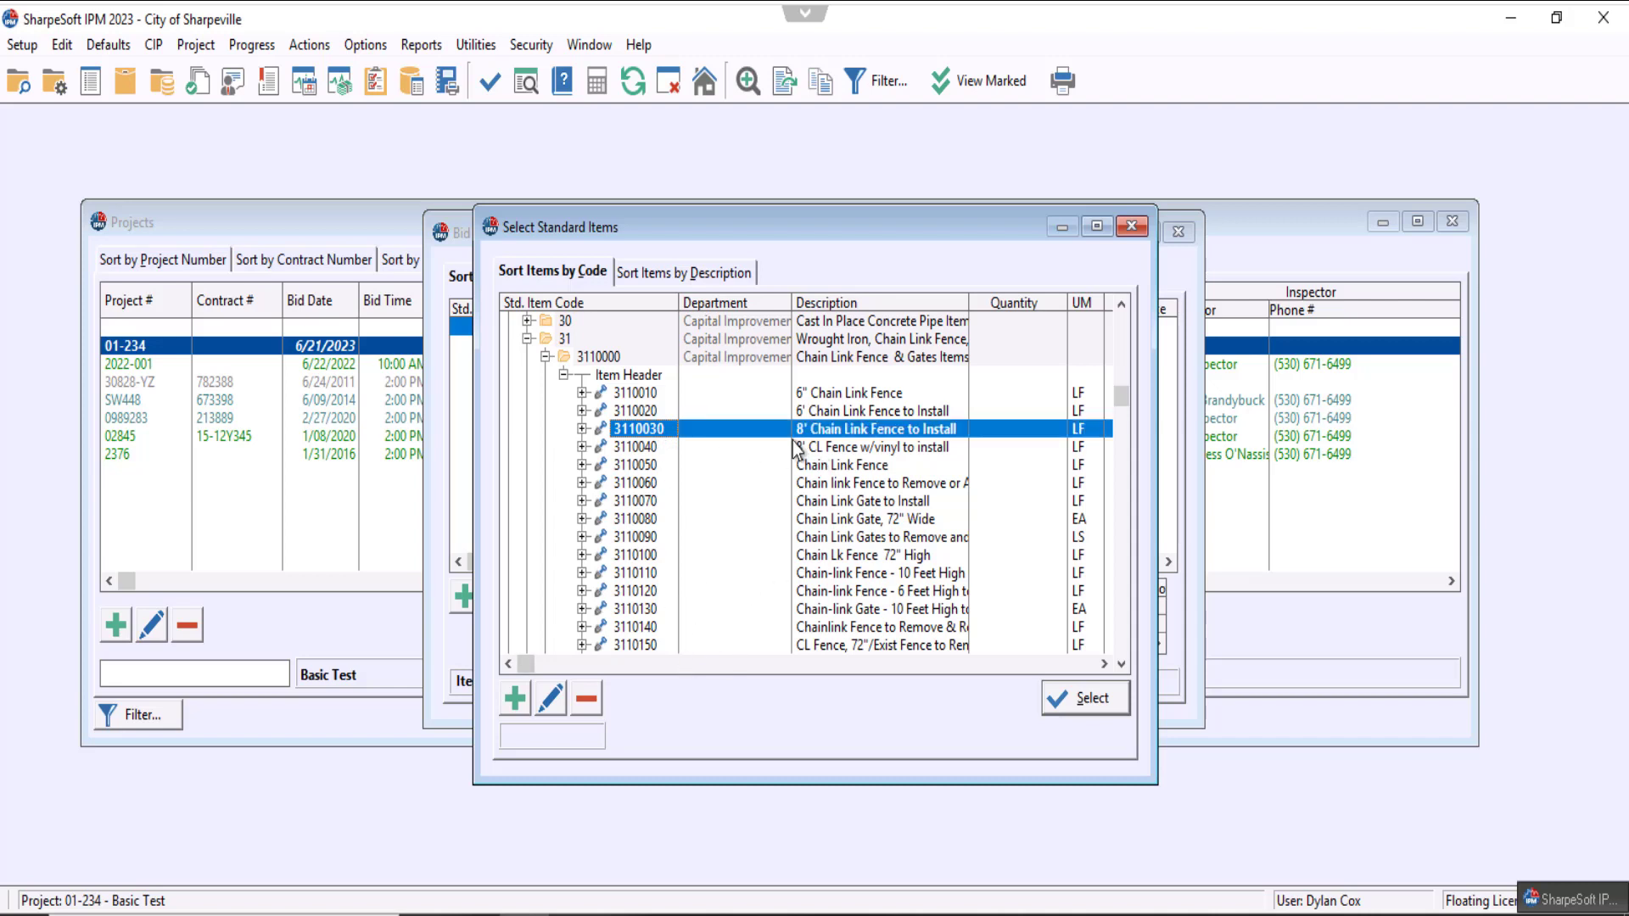
click(635, 448)
click(623, 499)
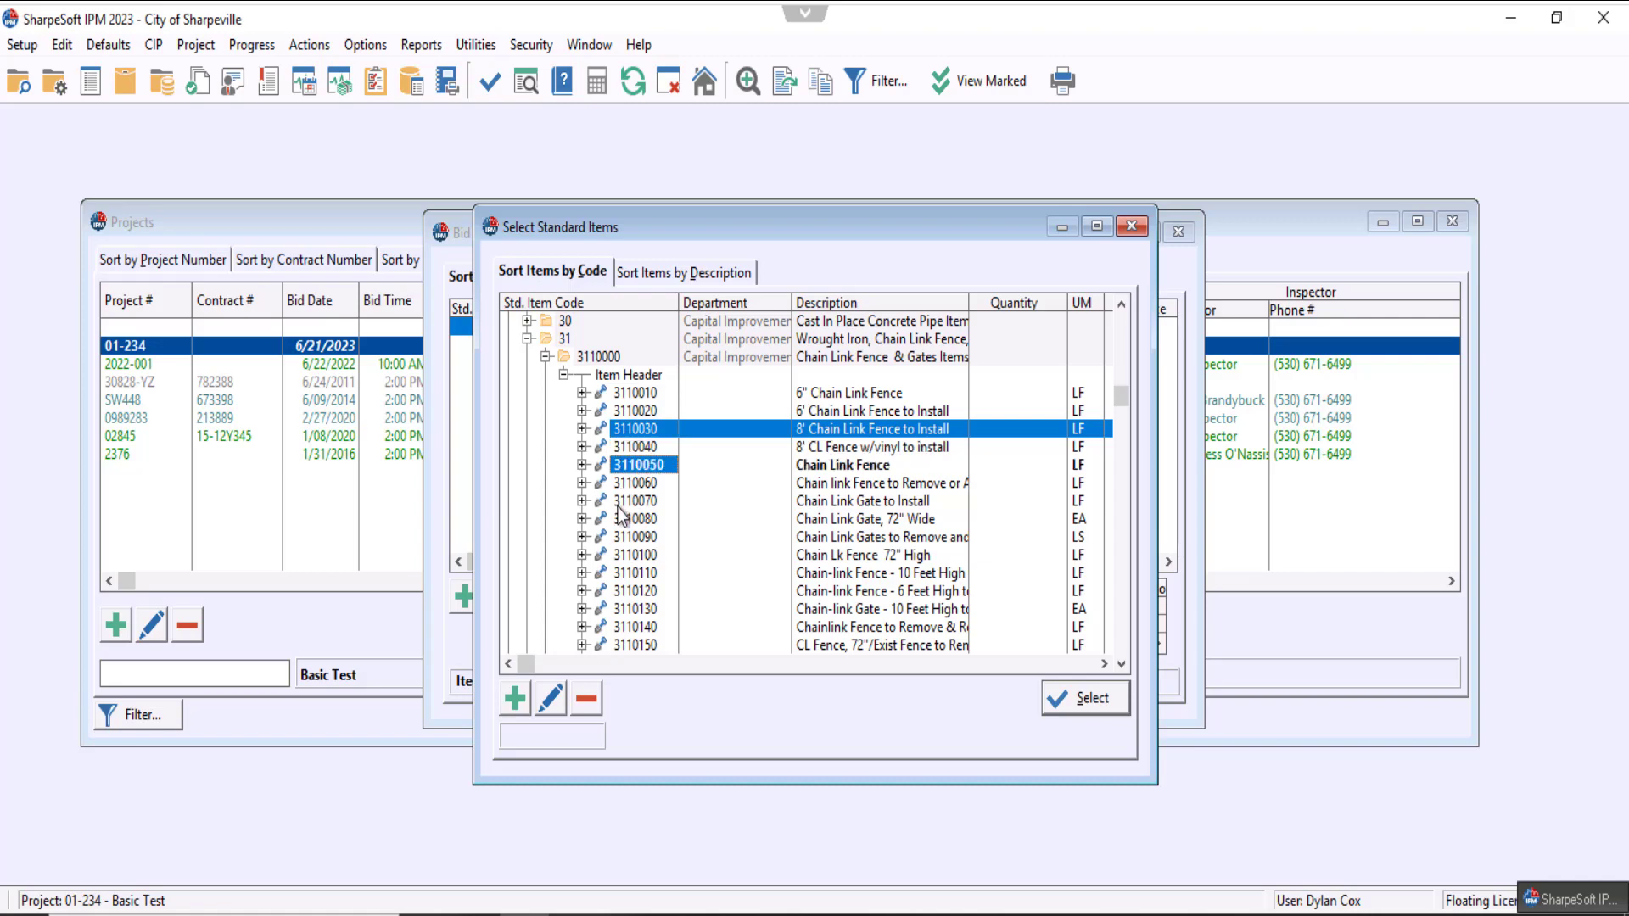
ctrl+click(632, 483)
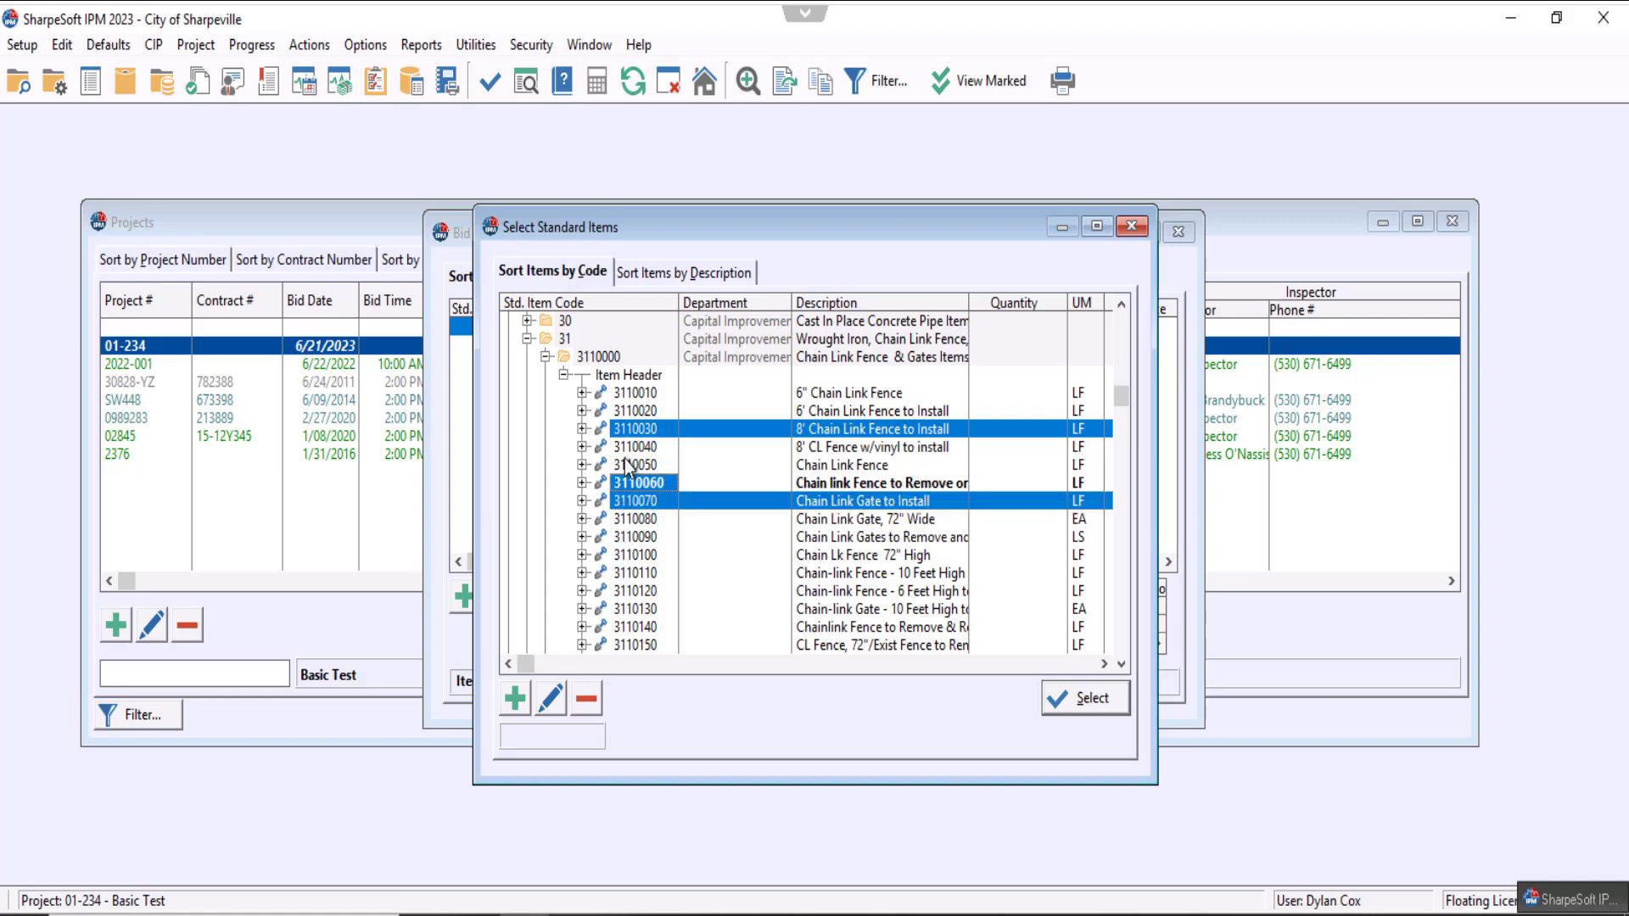
ctrl+click(636, 465)
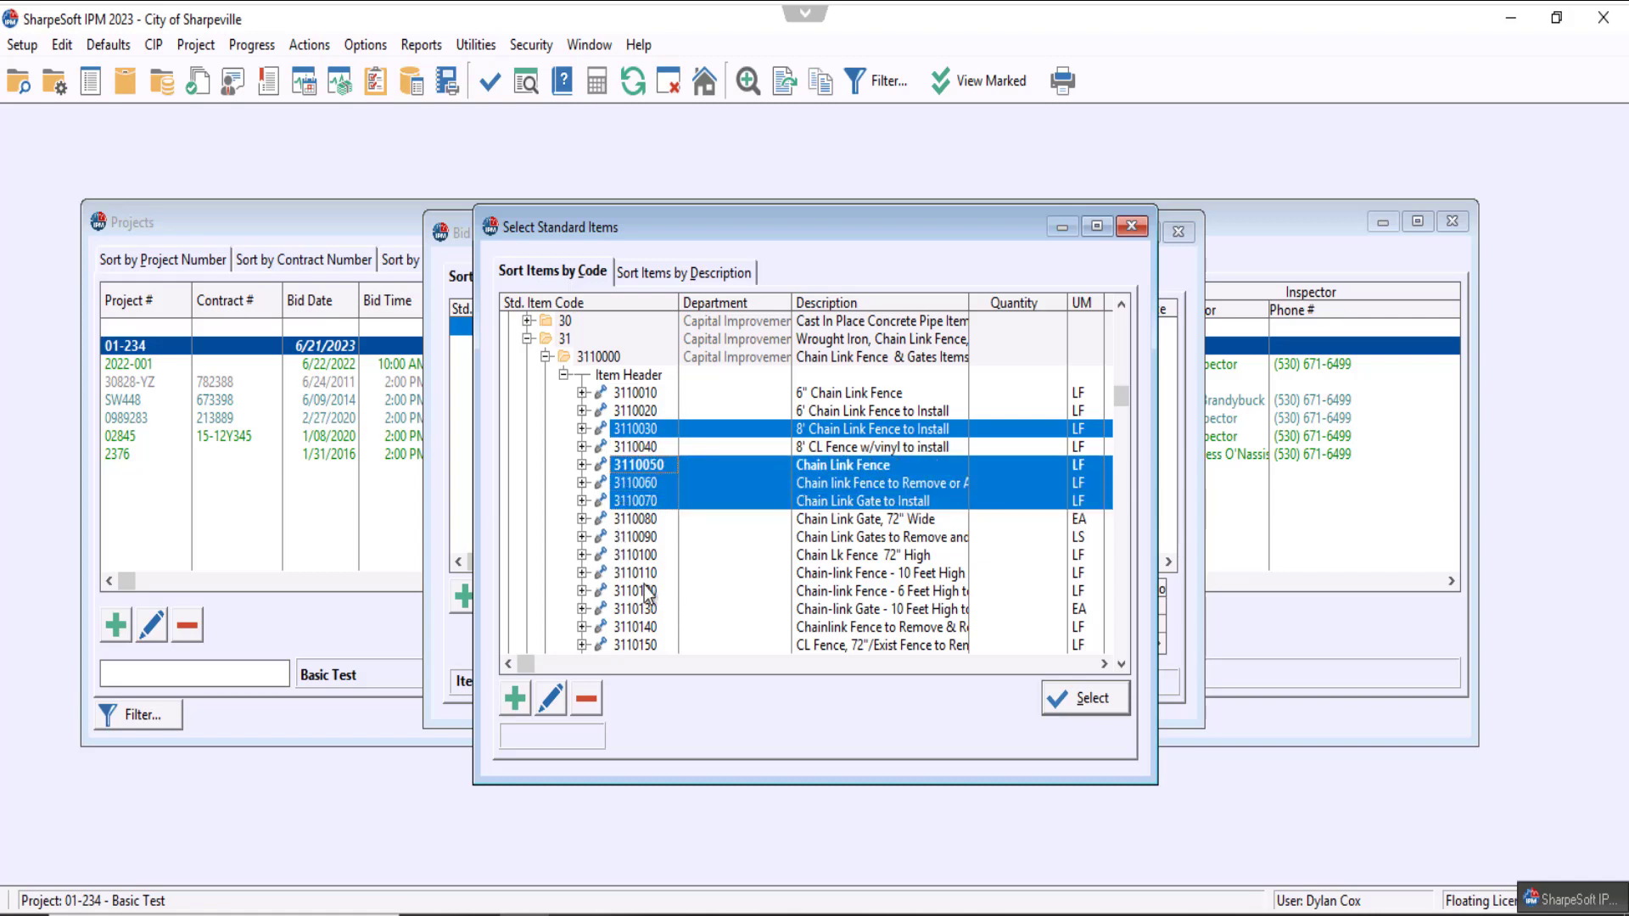
Step: Add standard item 2200020, Pavement Planing, from subgroup 2200010 of group 22 to the marked items
scroll(646, 594, up, 4)
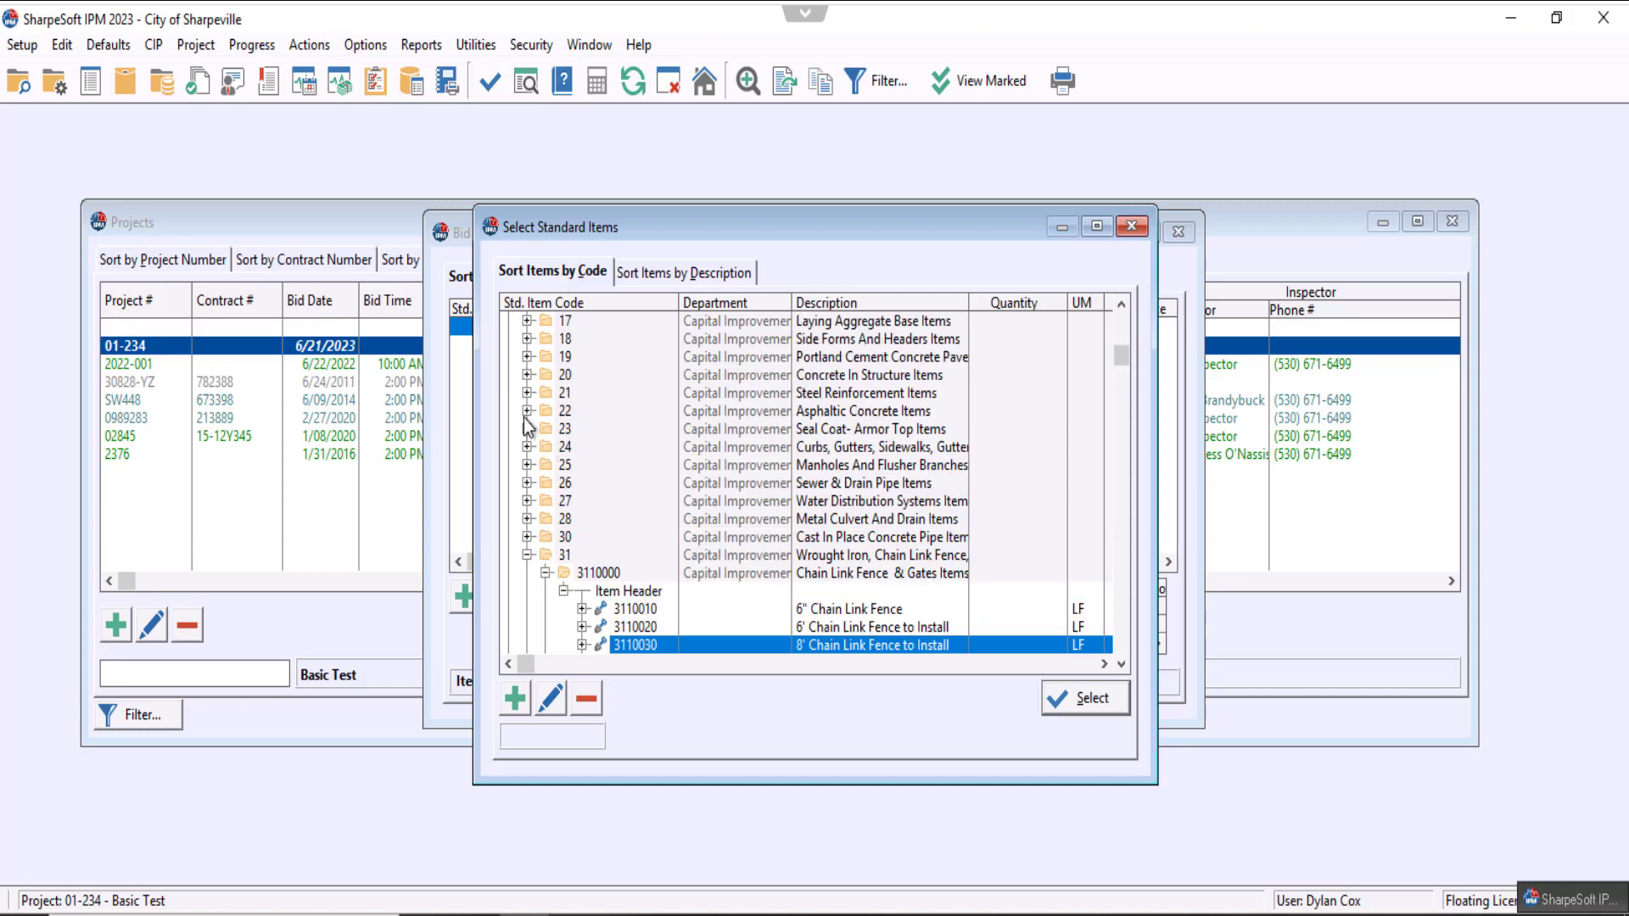
click(526, 411)
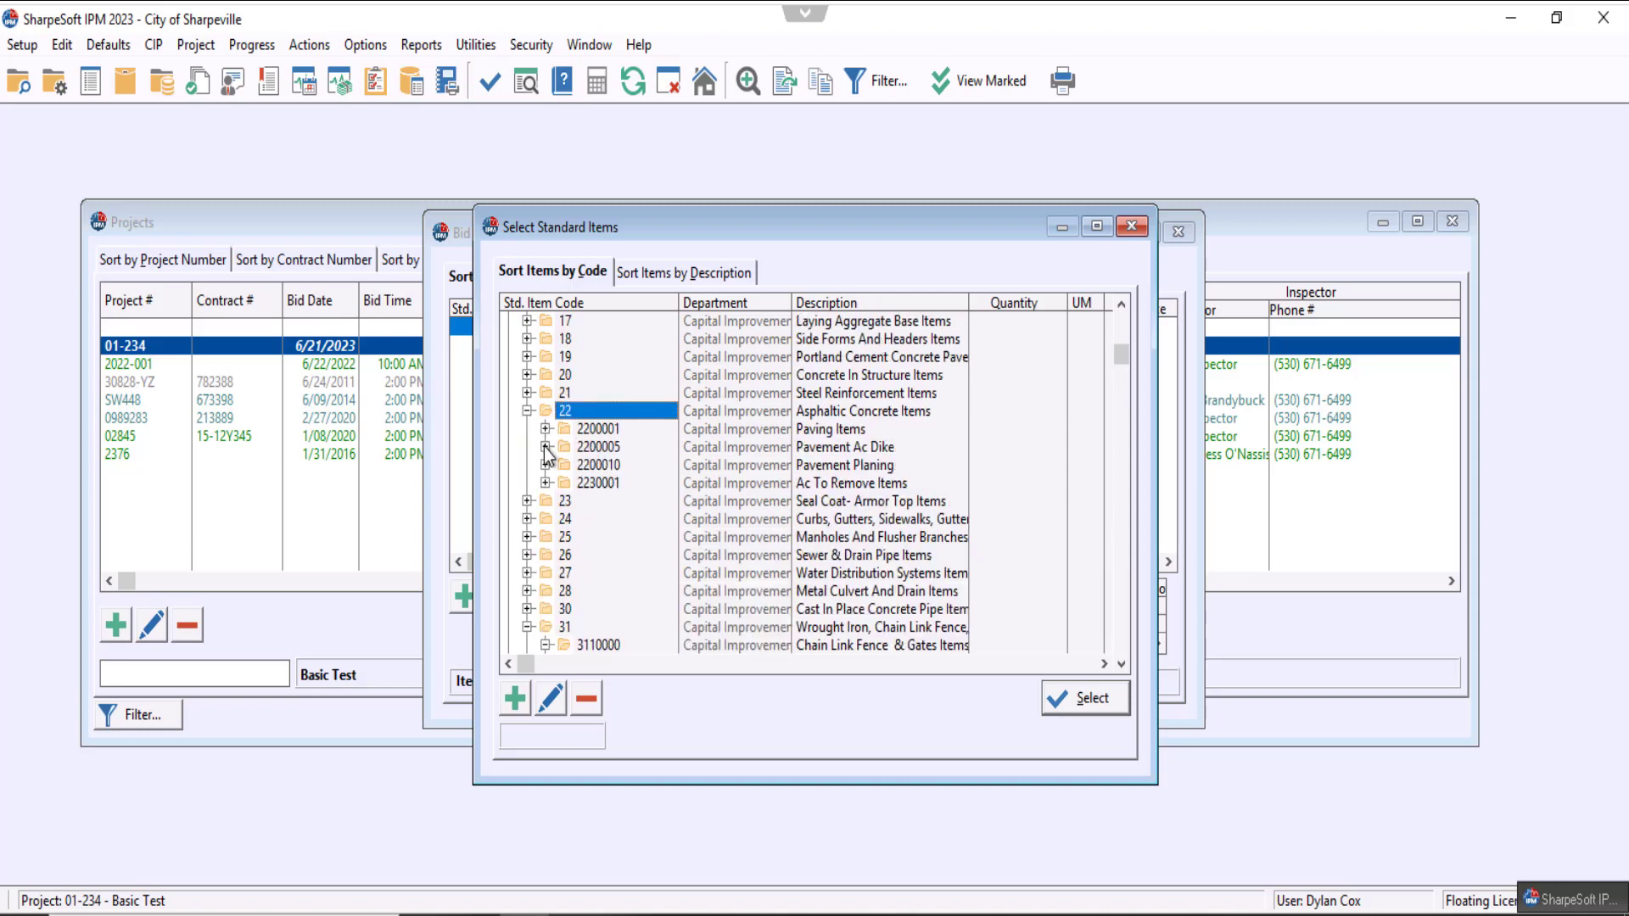
click(547, 447)
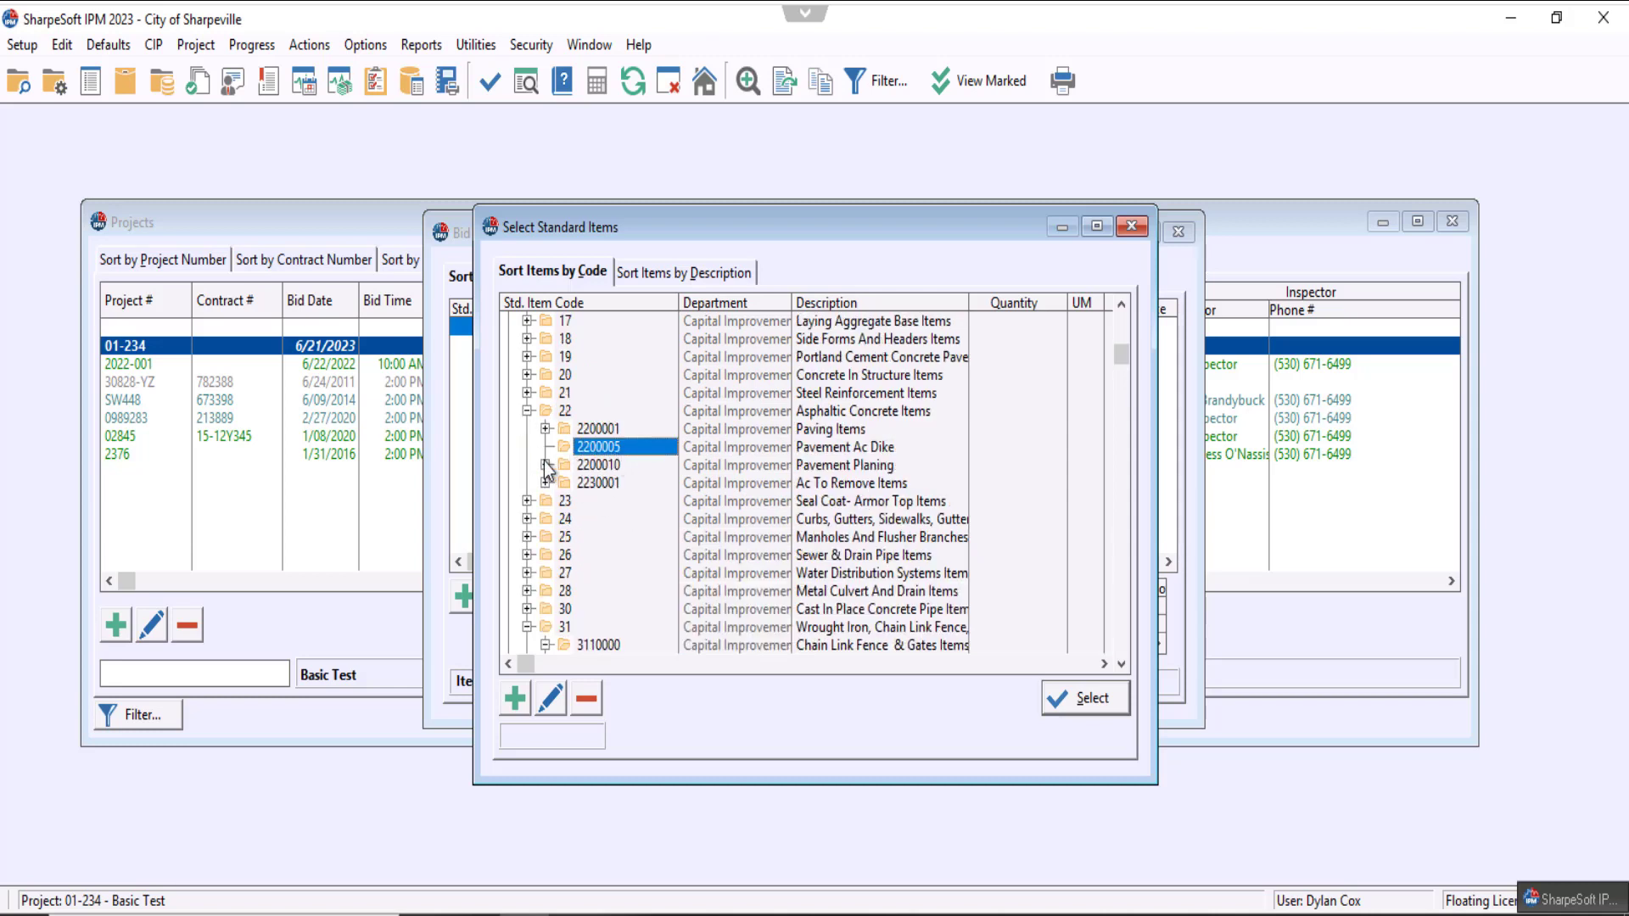
click(546, 465)
click(623, 505)
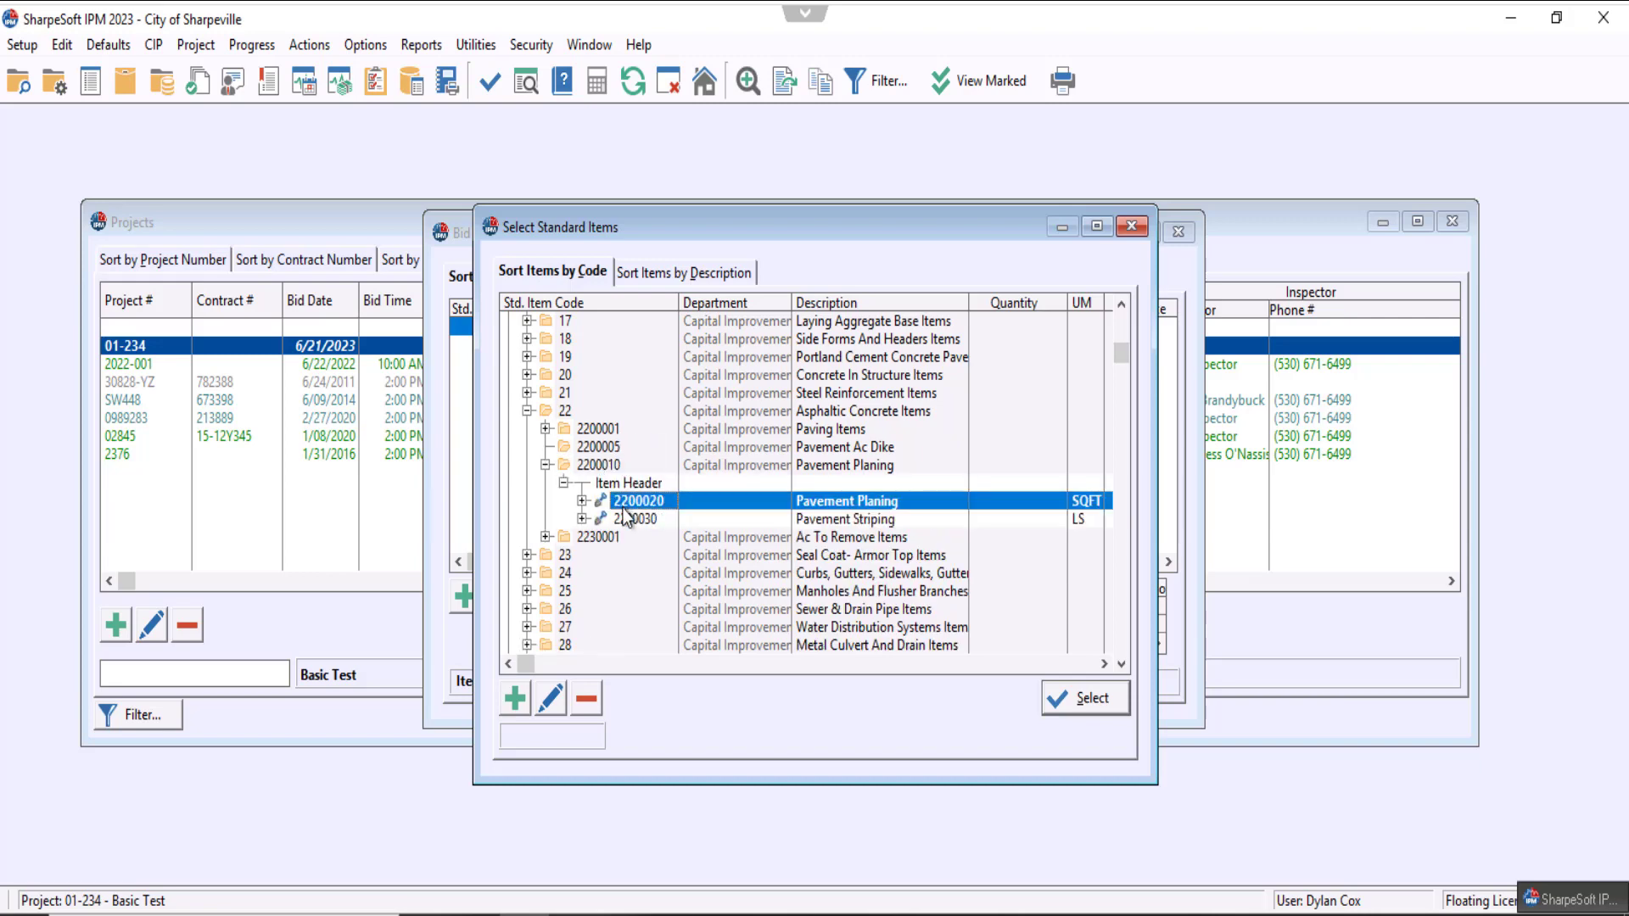
scroll(623, 507, down, 3)
scroll(623, 507, up, 4)
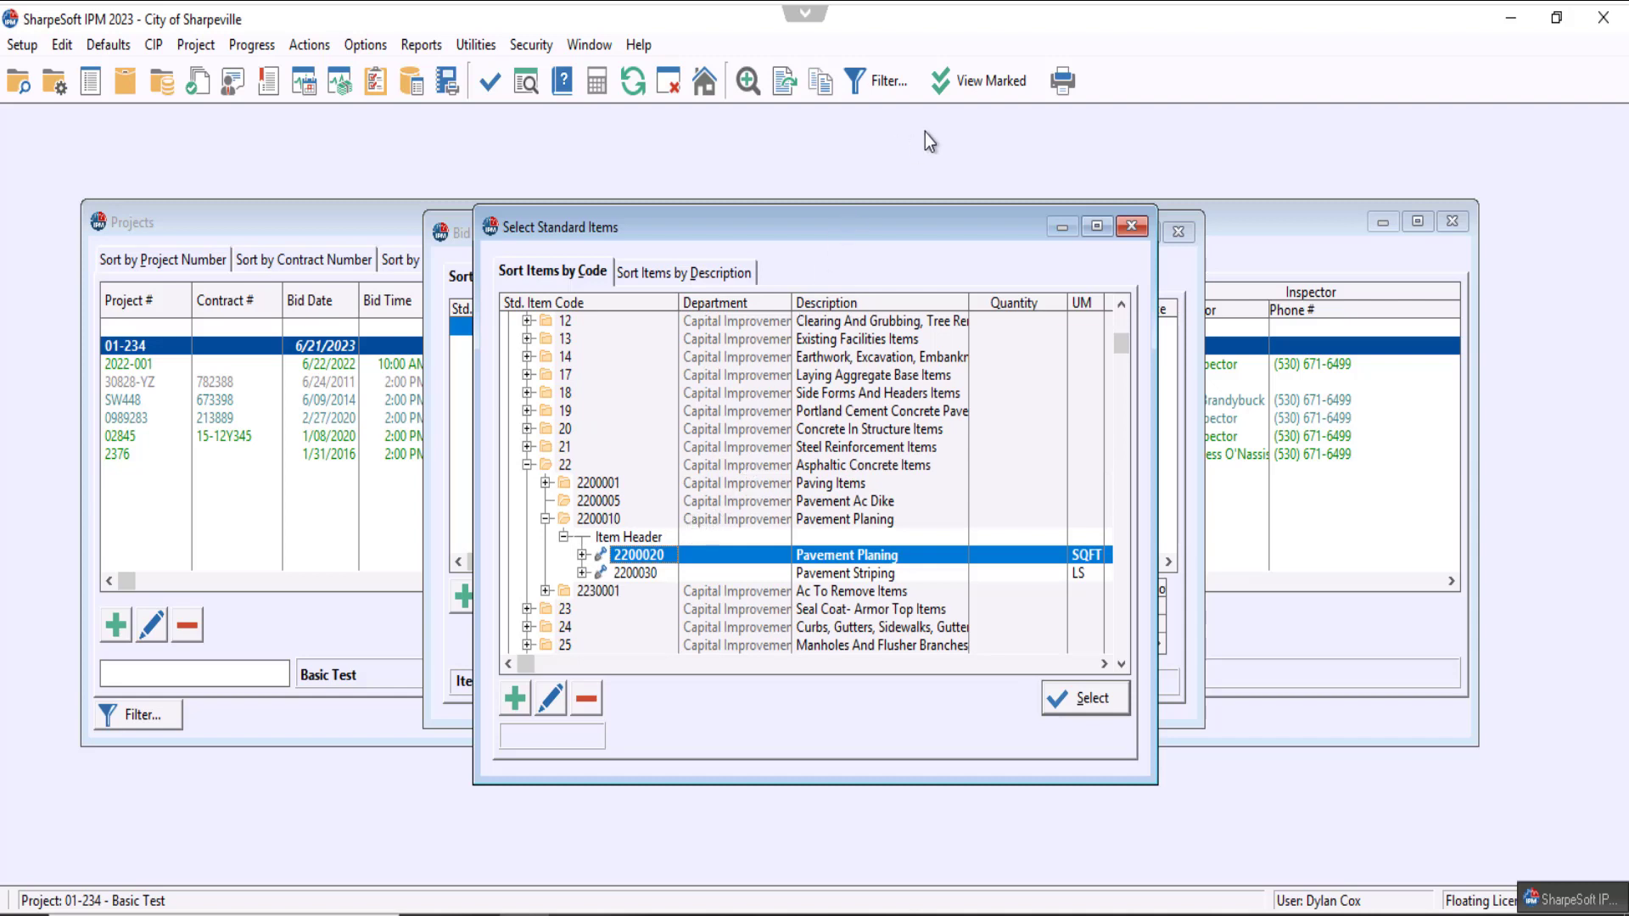
Step: Review the marked standard items and insert copies of them into the project's bid items, starting with item code 01
click(981, 90)
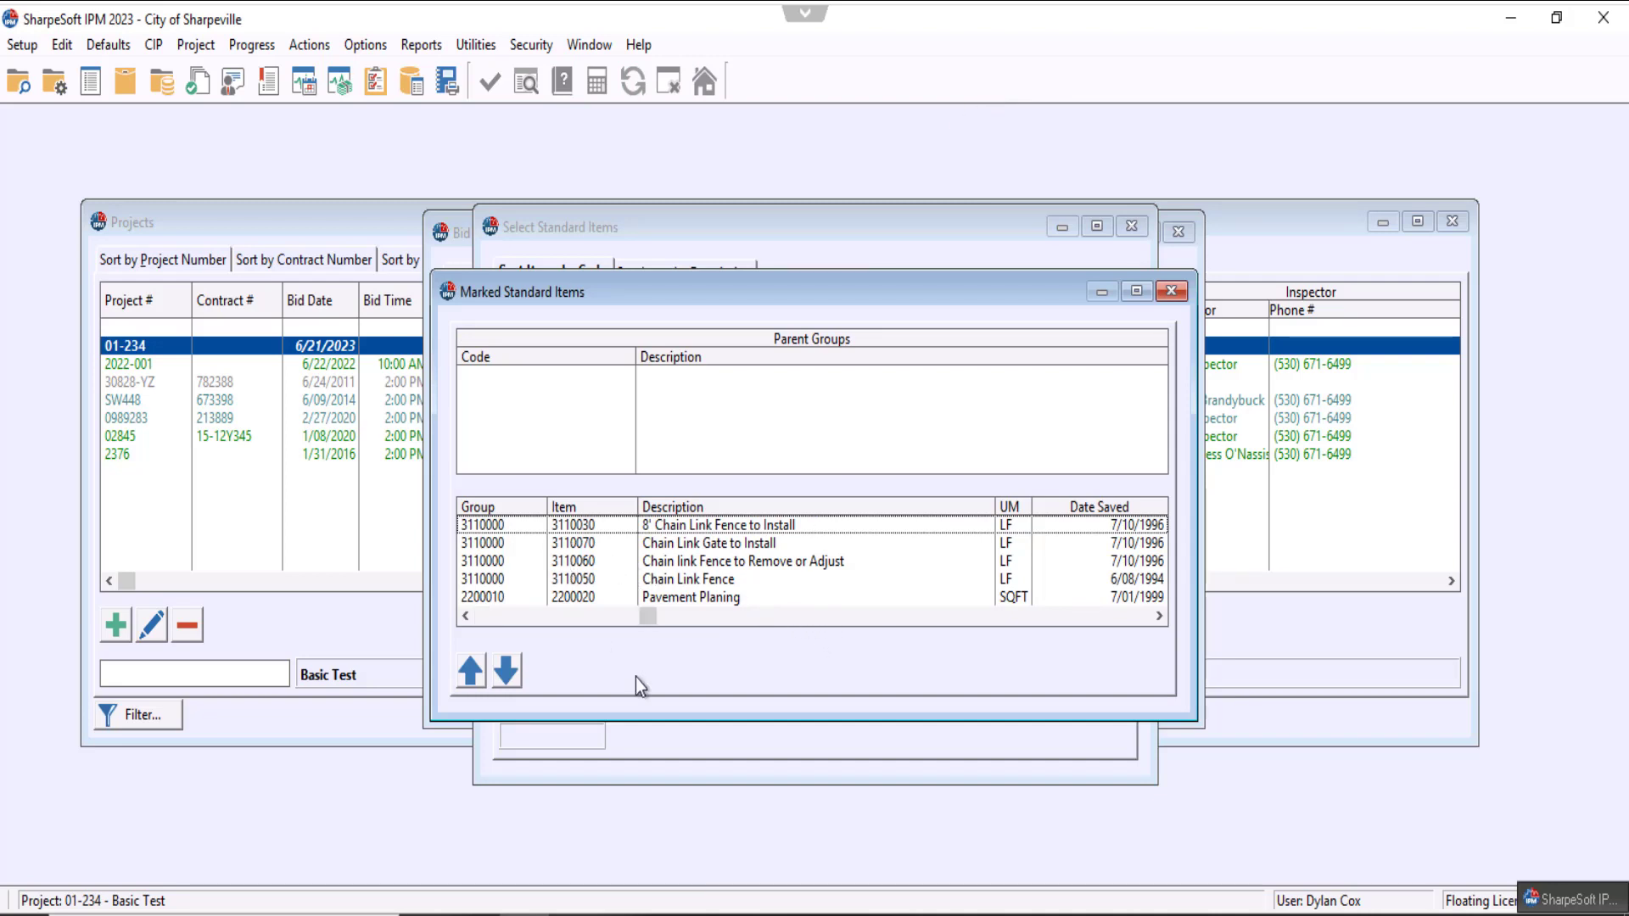
click(1172, 291)
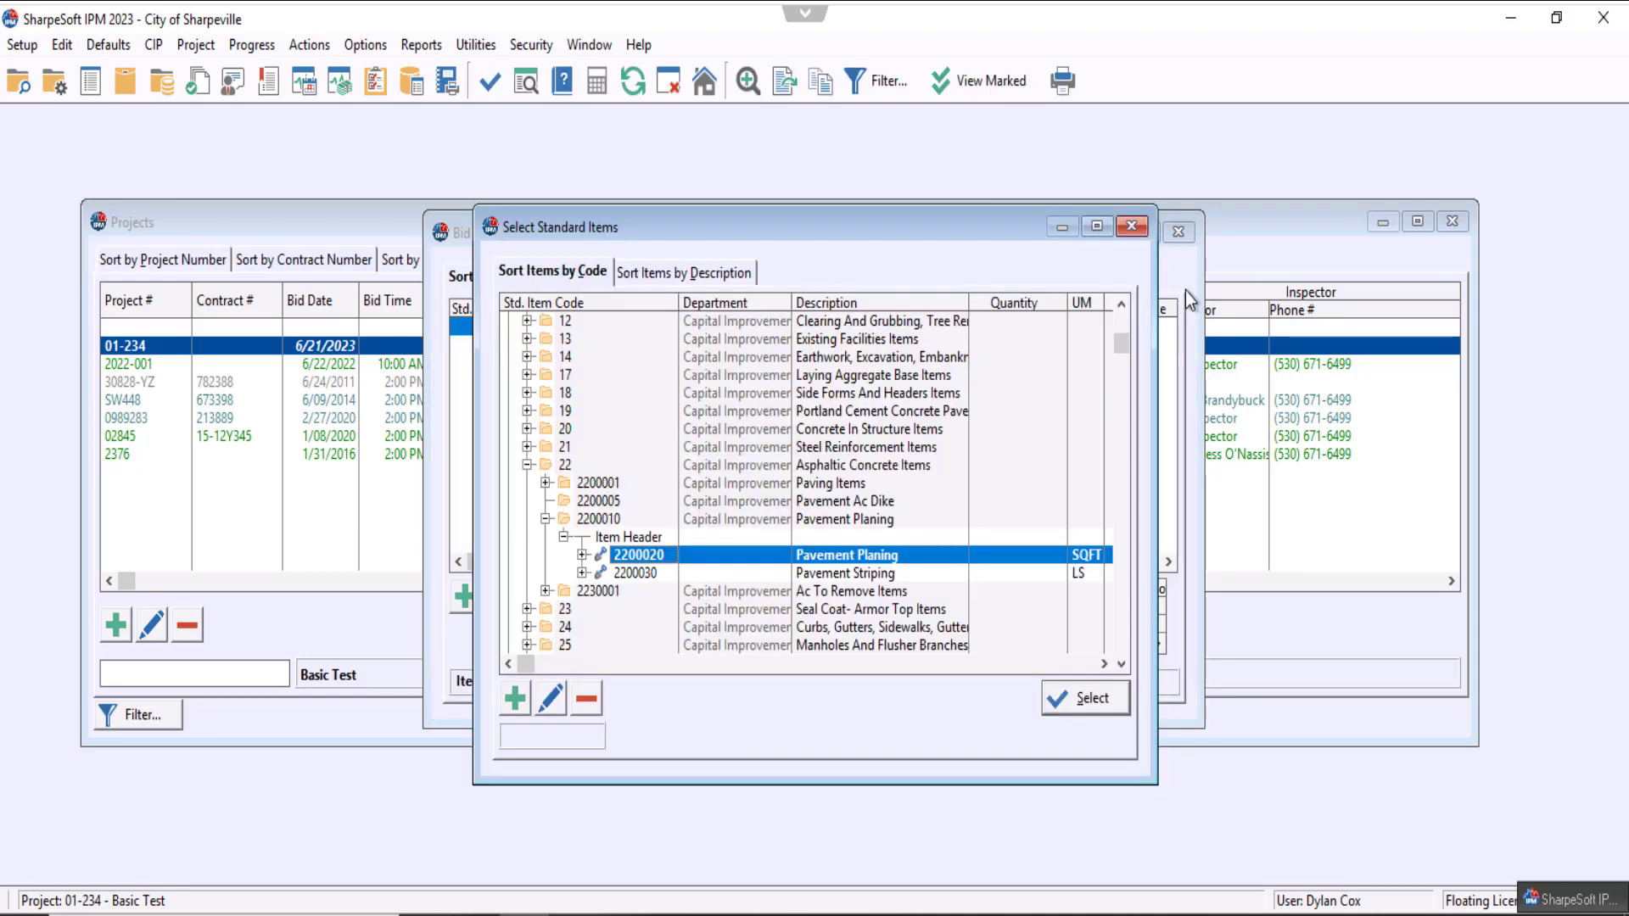
click(1101, 701)
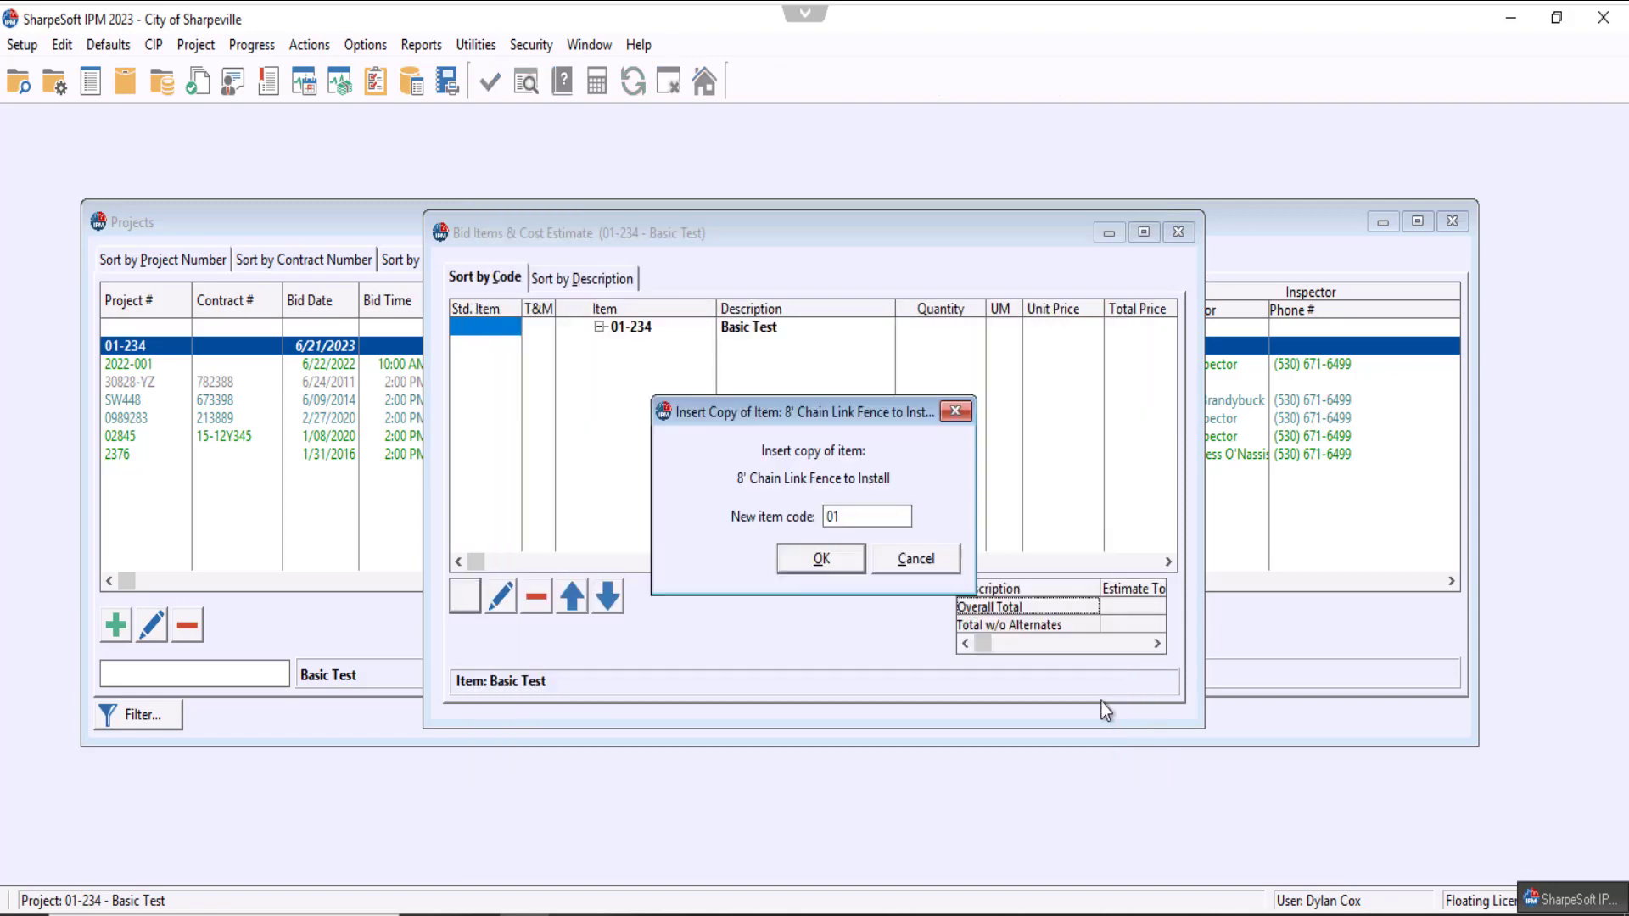
click(820, 568)
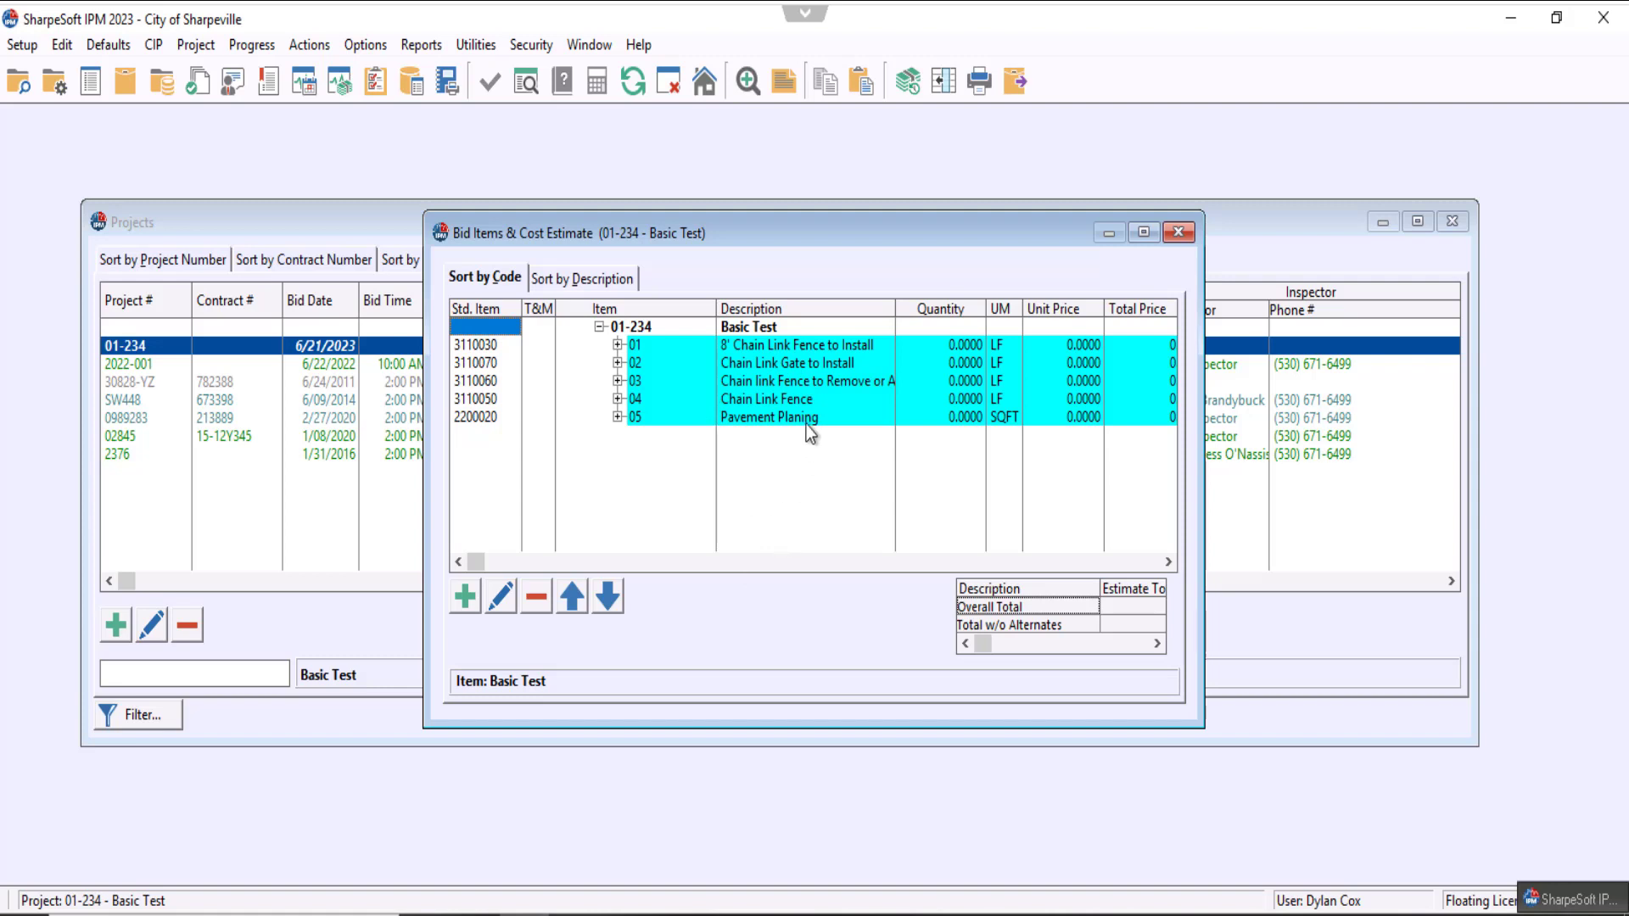
Step: Examine the details of bid item 01, 8' Chain Link Fence to Install, without changing them
double_click(775, 344)
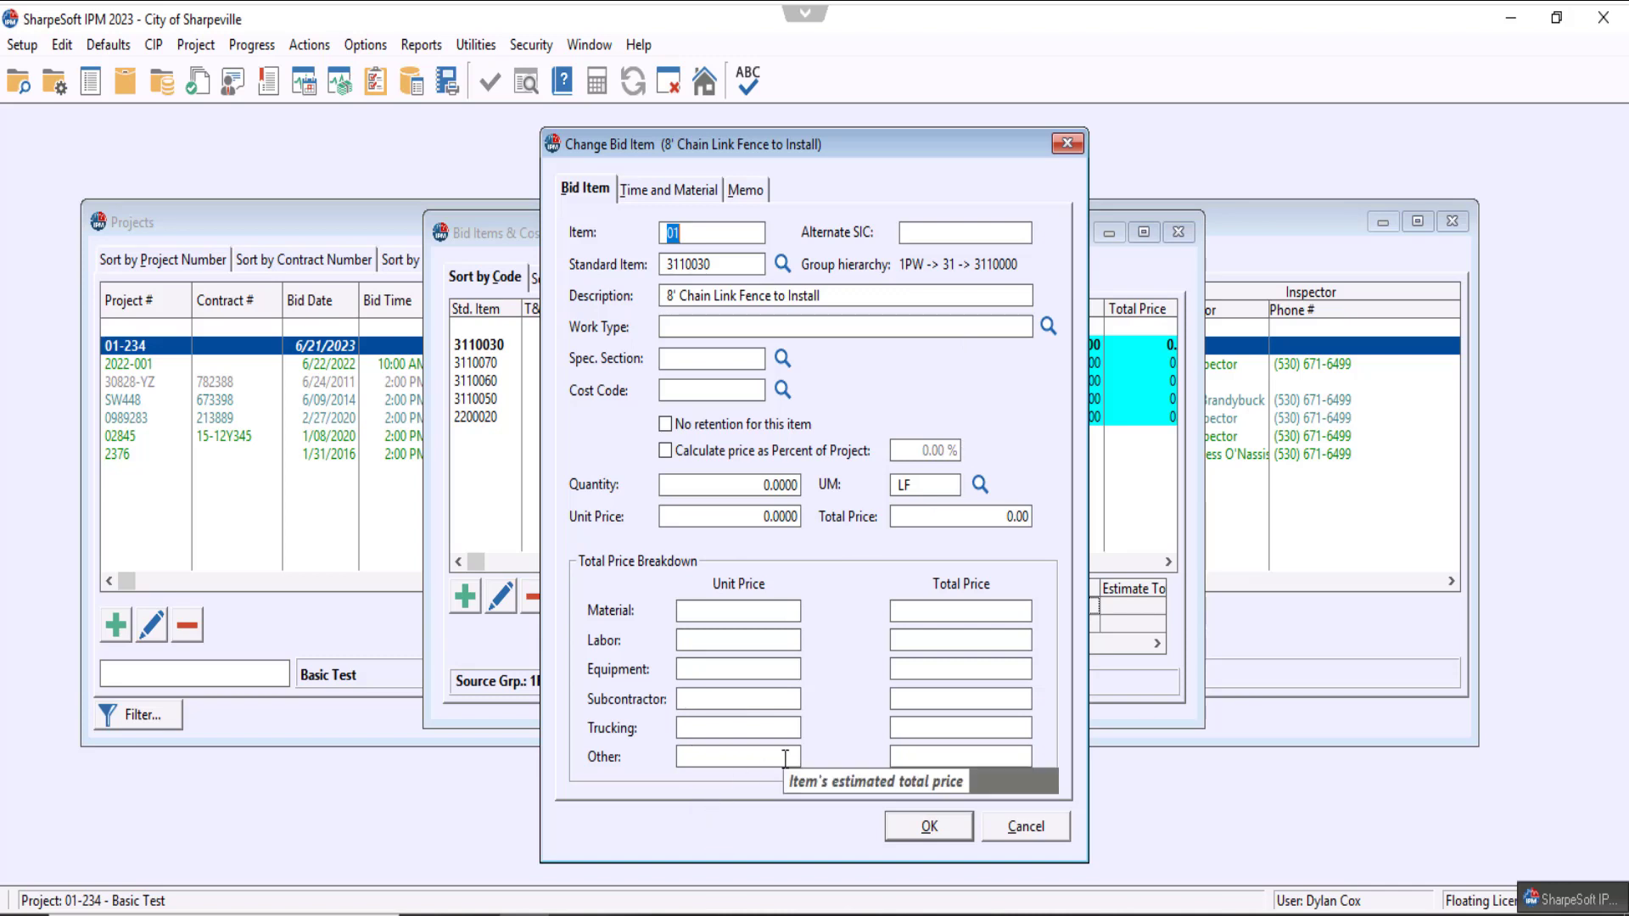
click(1072, 153)
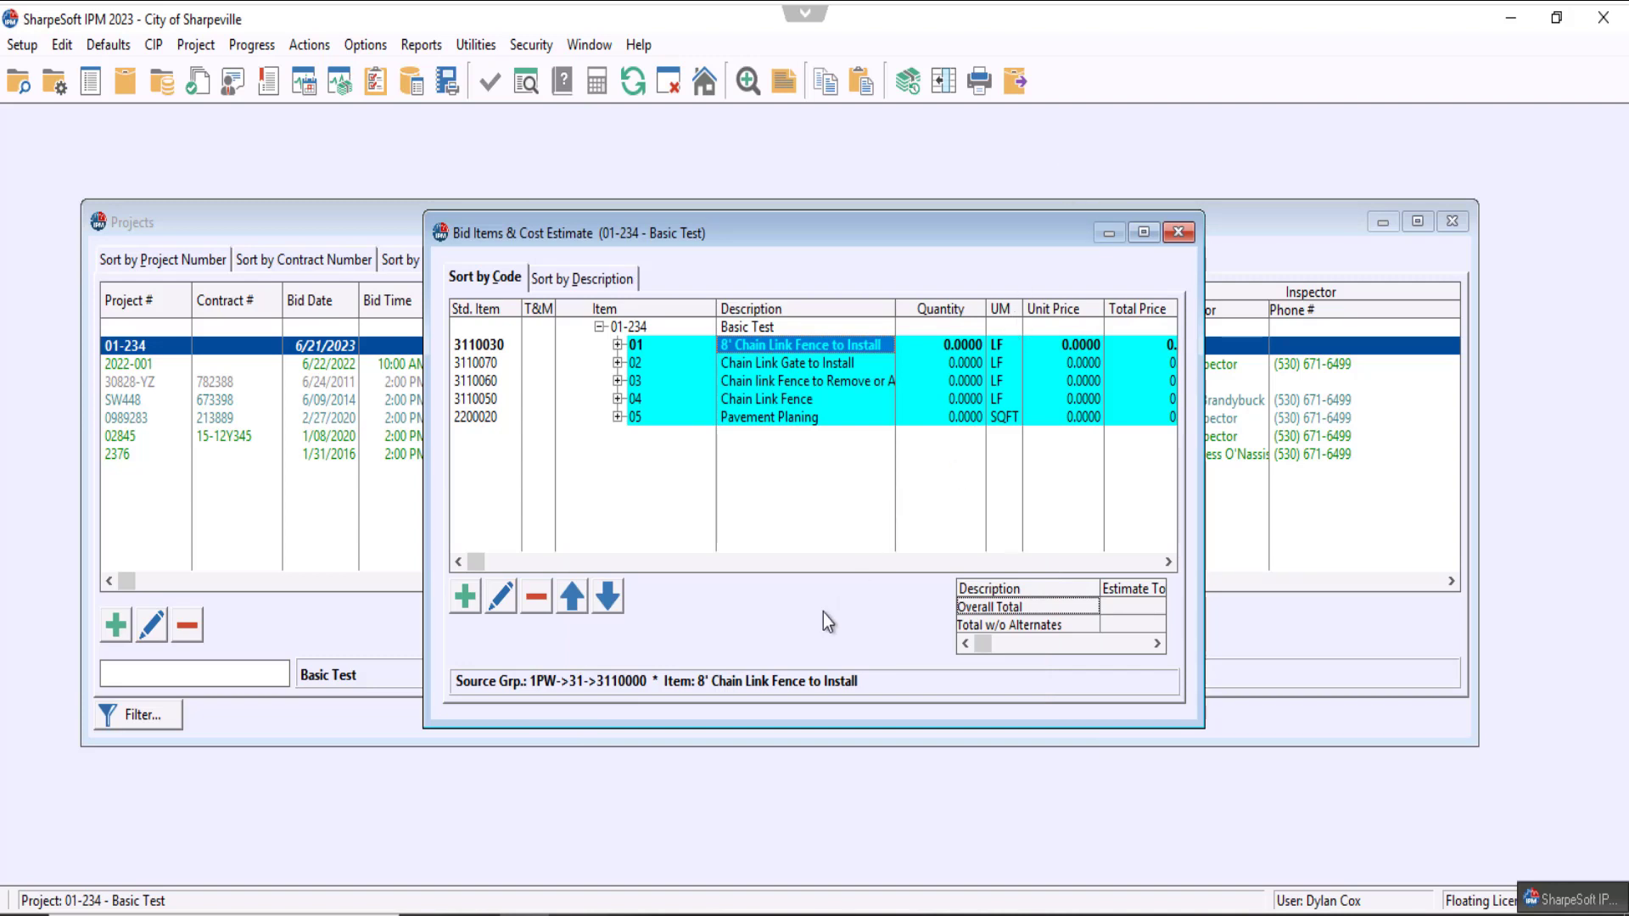
Step: Insert a new bid item 132456 under Basic Test with the description Test Item and the unit of measure ALLO (Allowance)
click(757, 328)
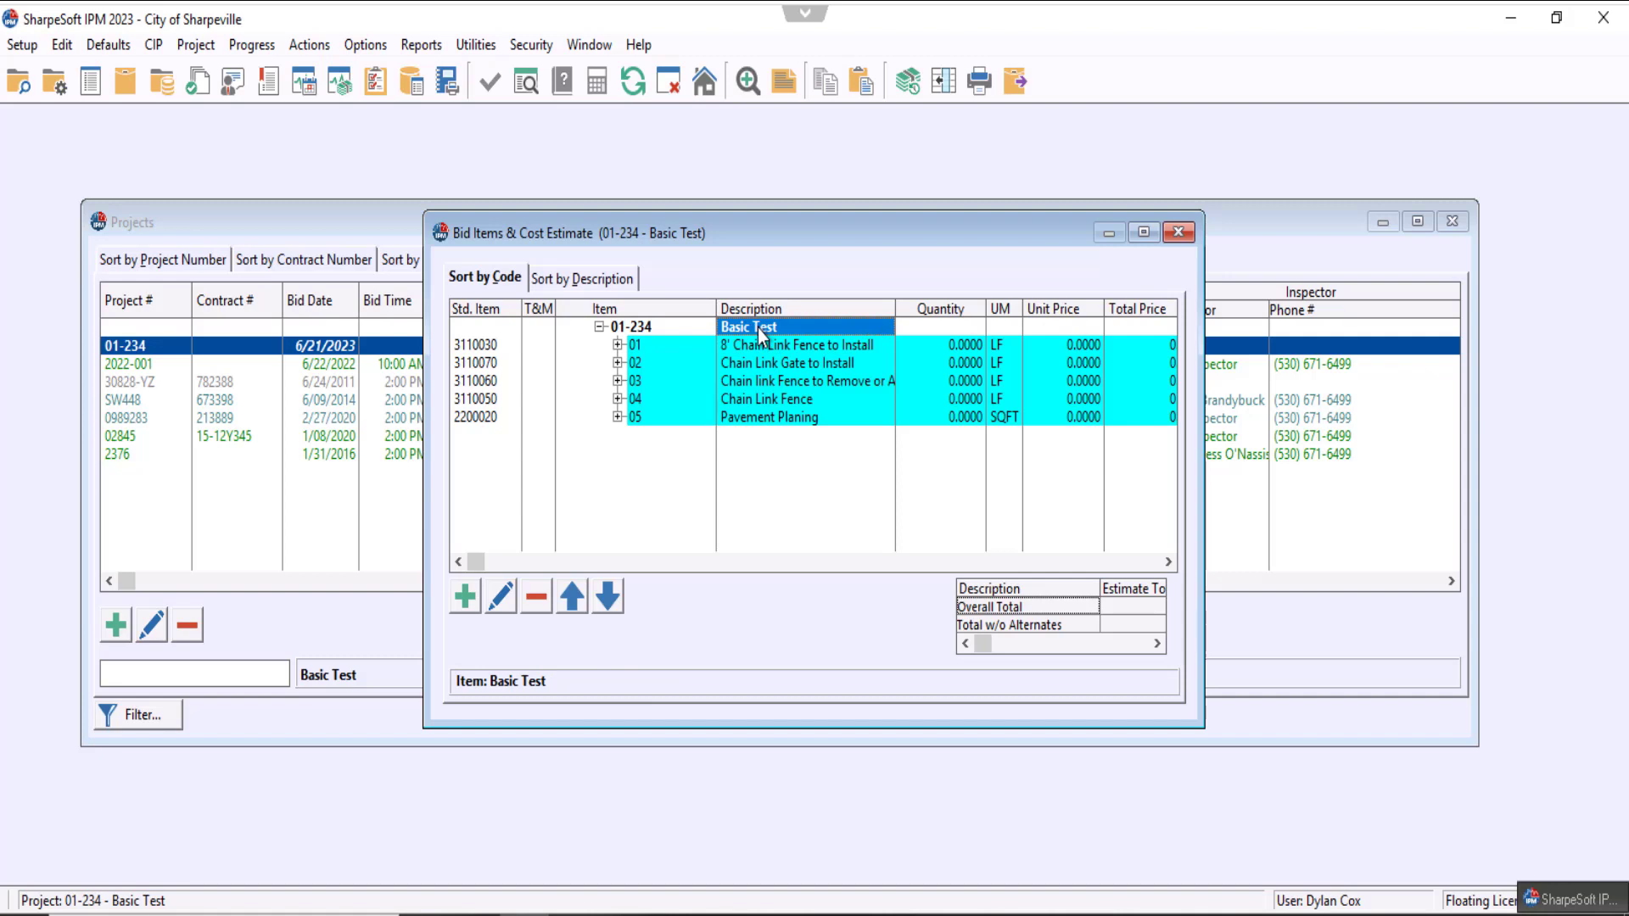
right_click(756, 329)
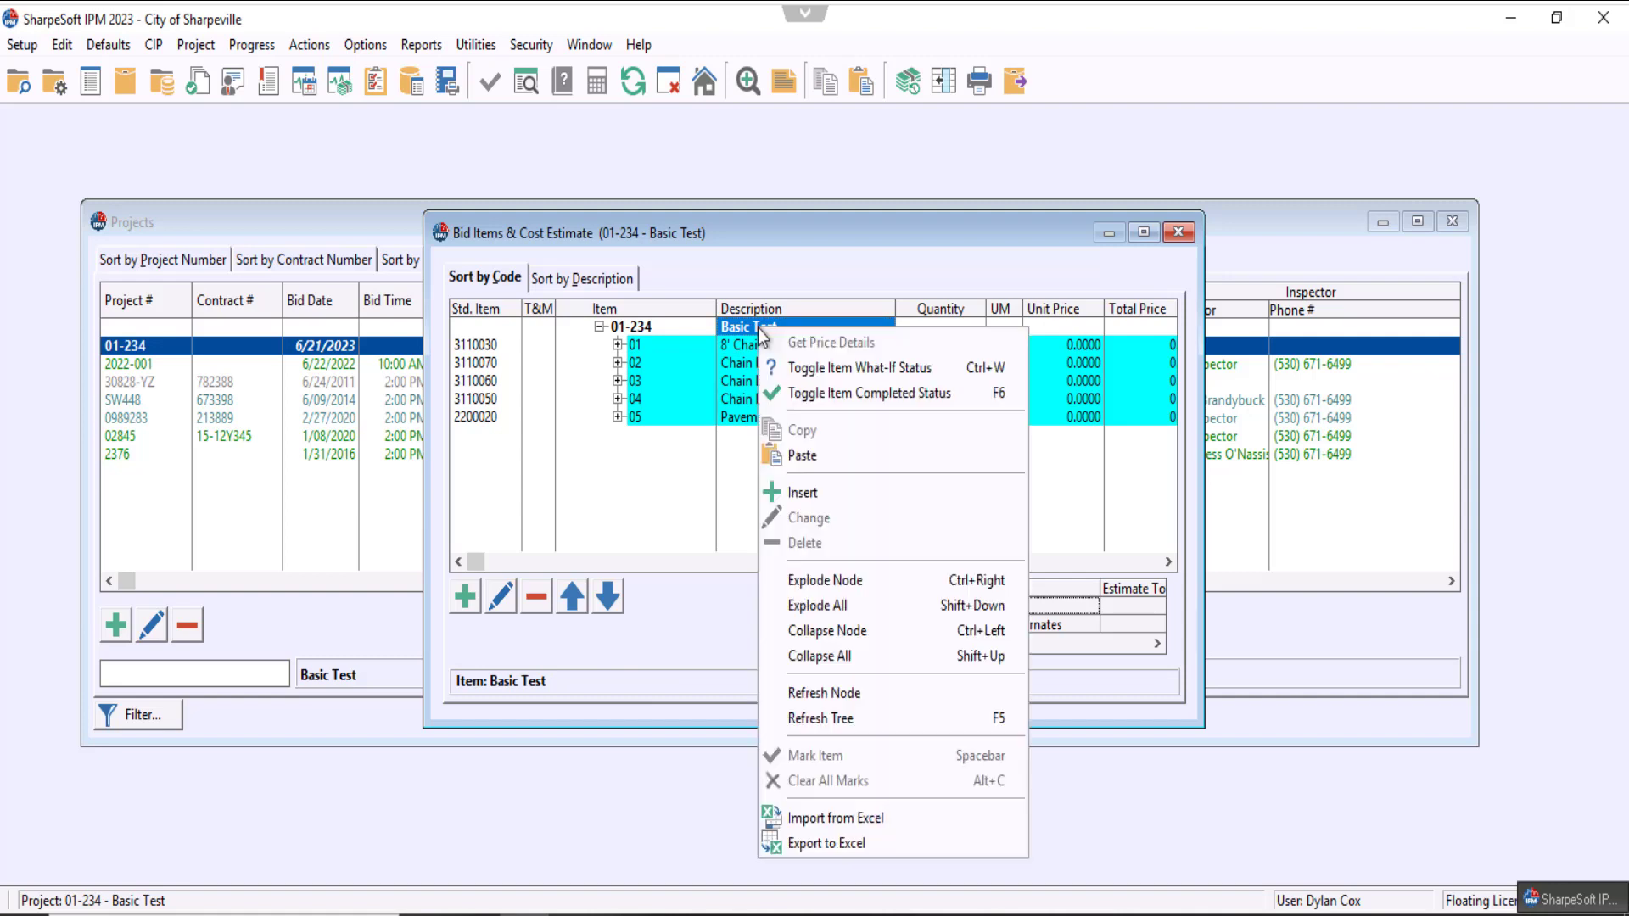
click(814, 491)
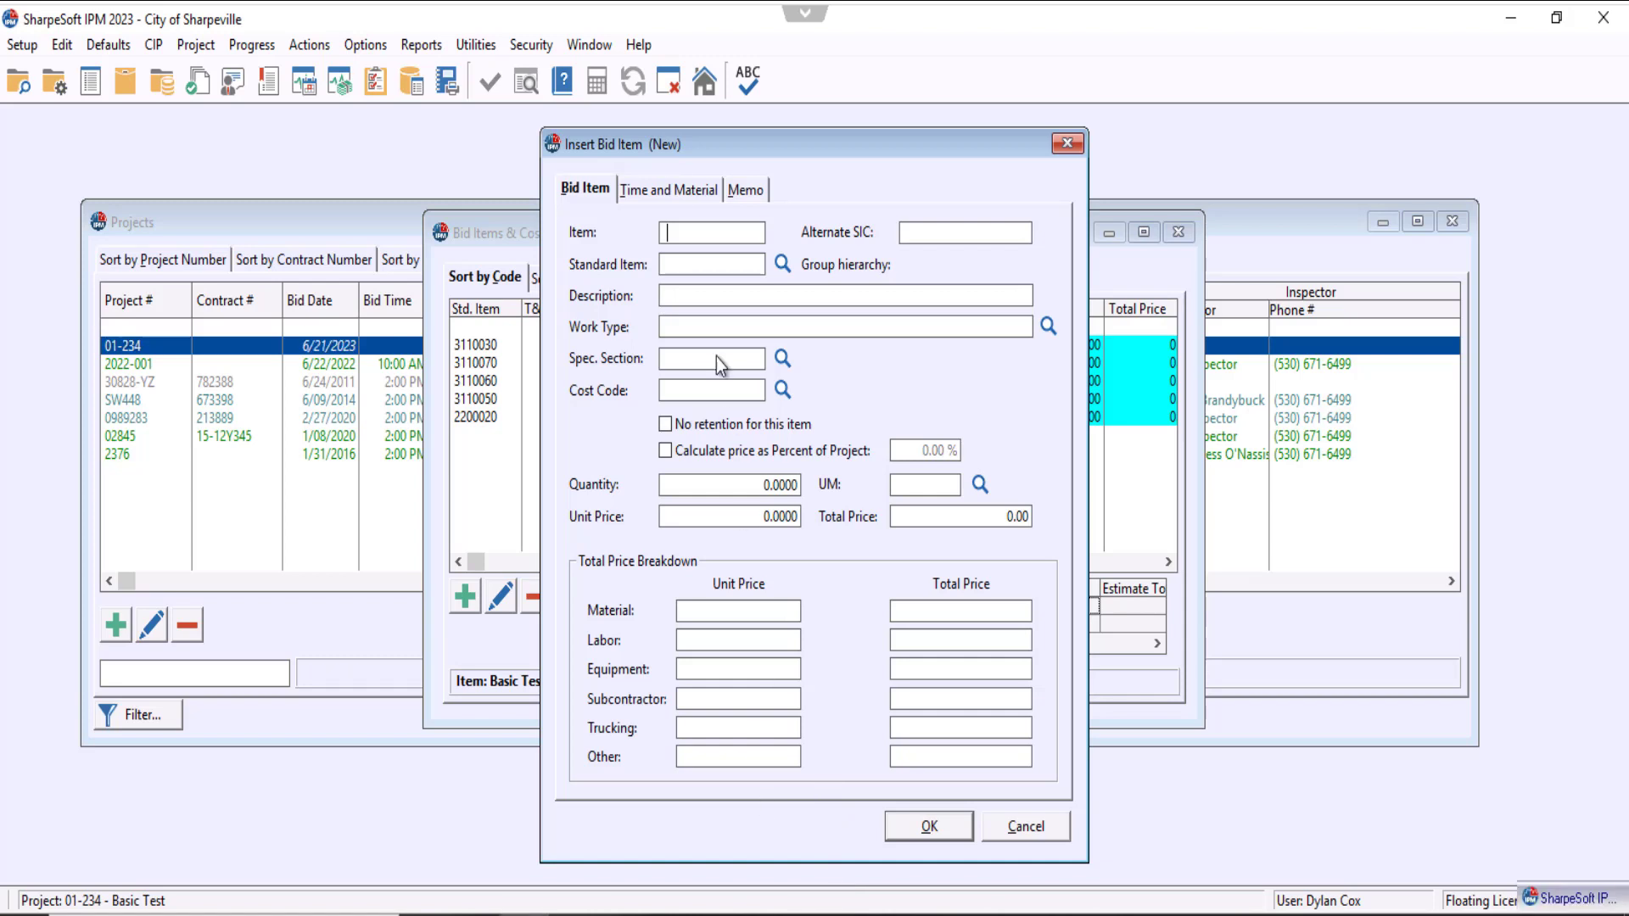
text(132456)
click(935, 296)
text(Test Item)
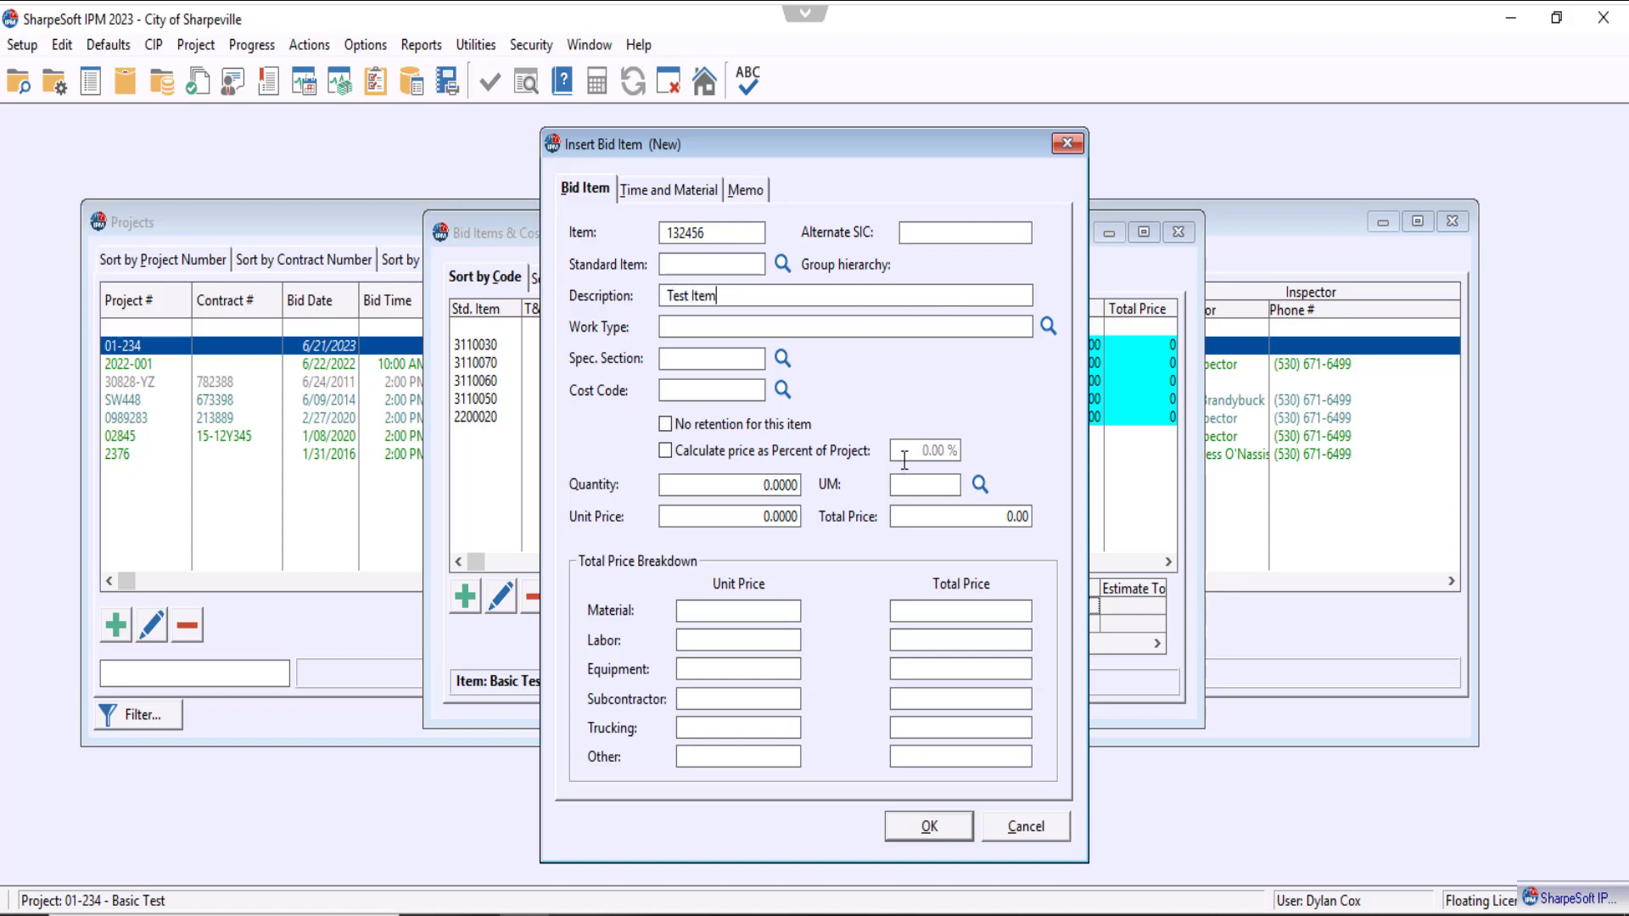
click(981, 485)
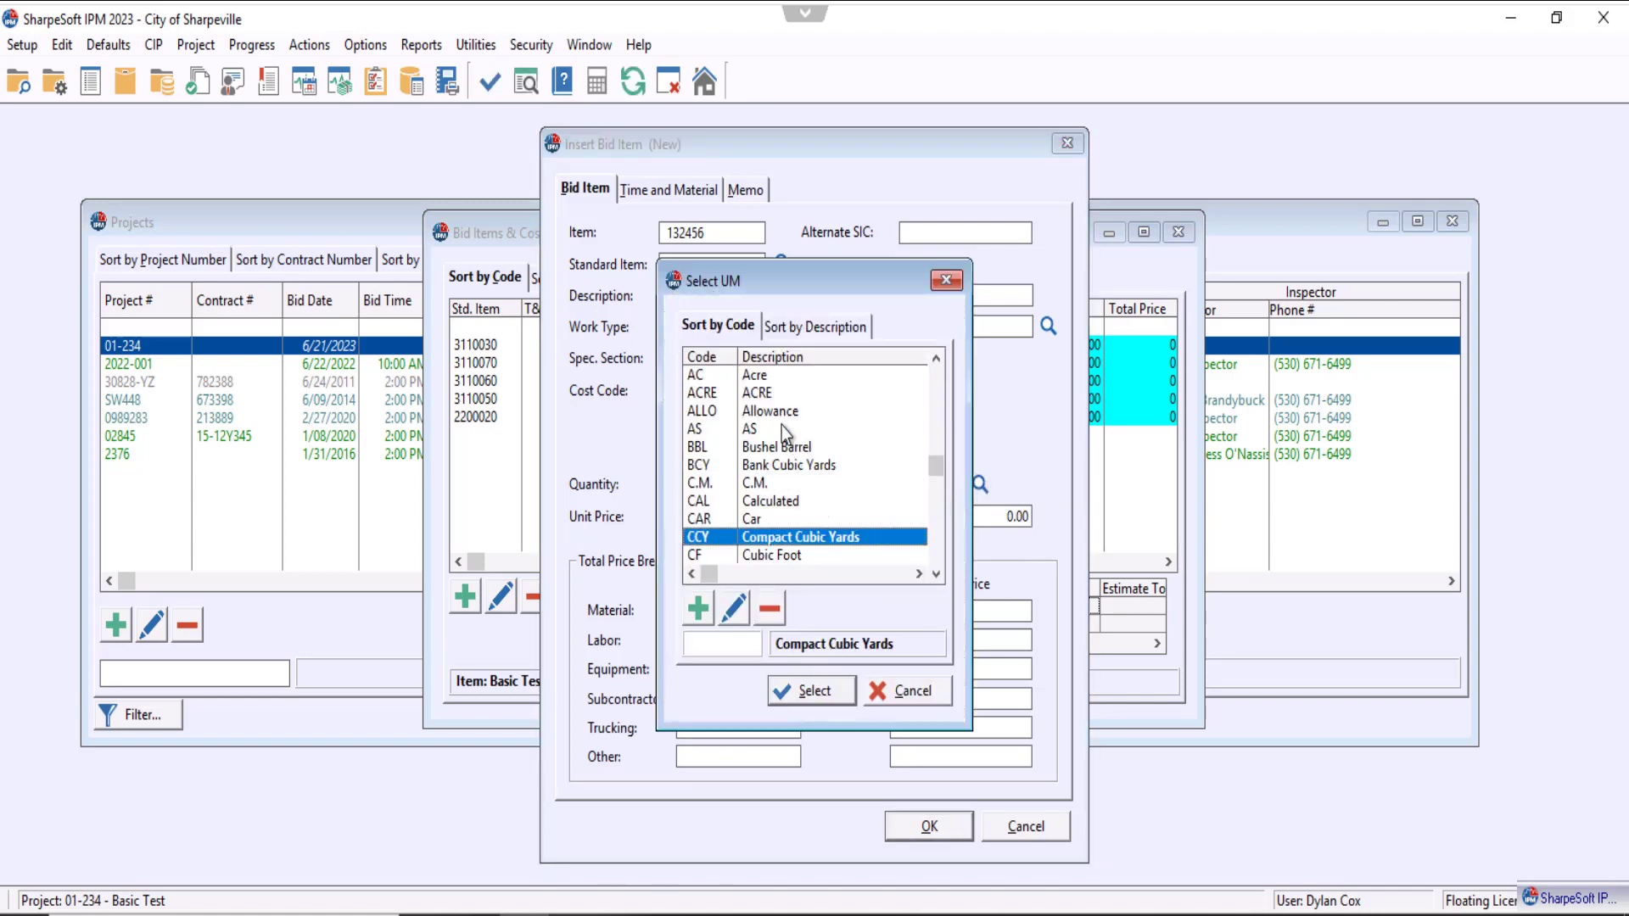
click(772, 411)
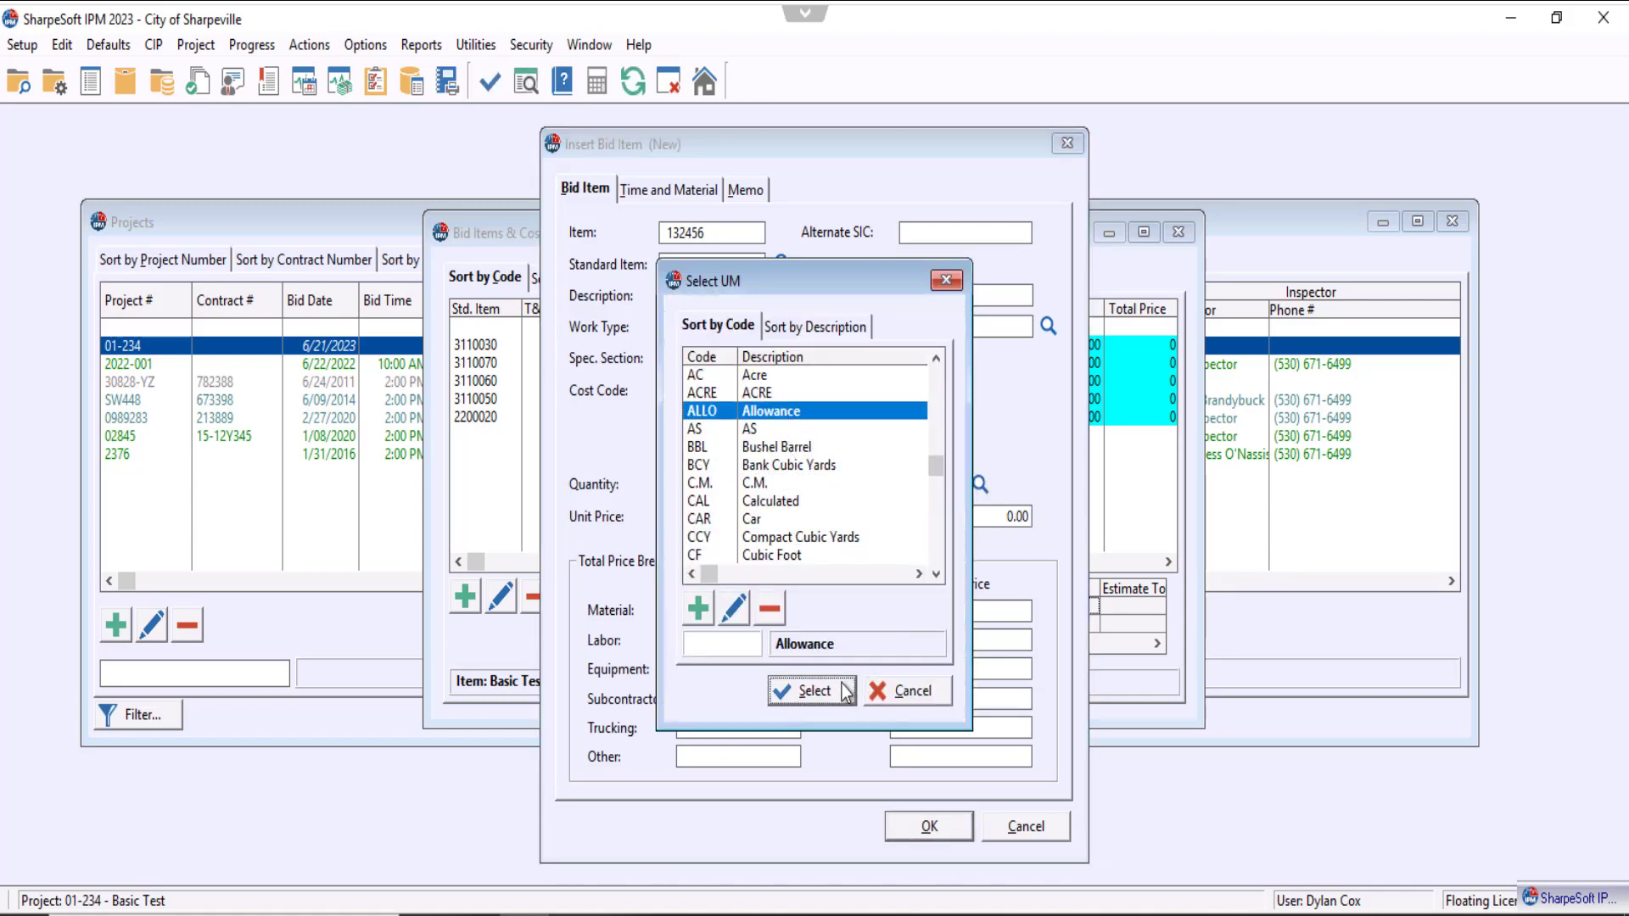
click(810, 691)
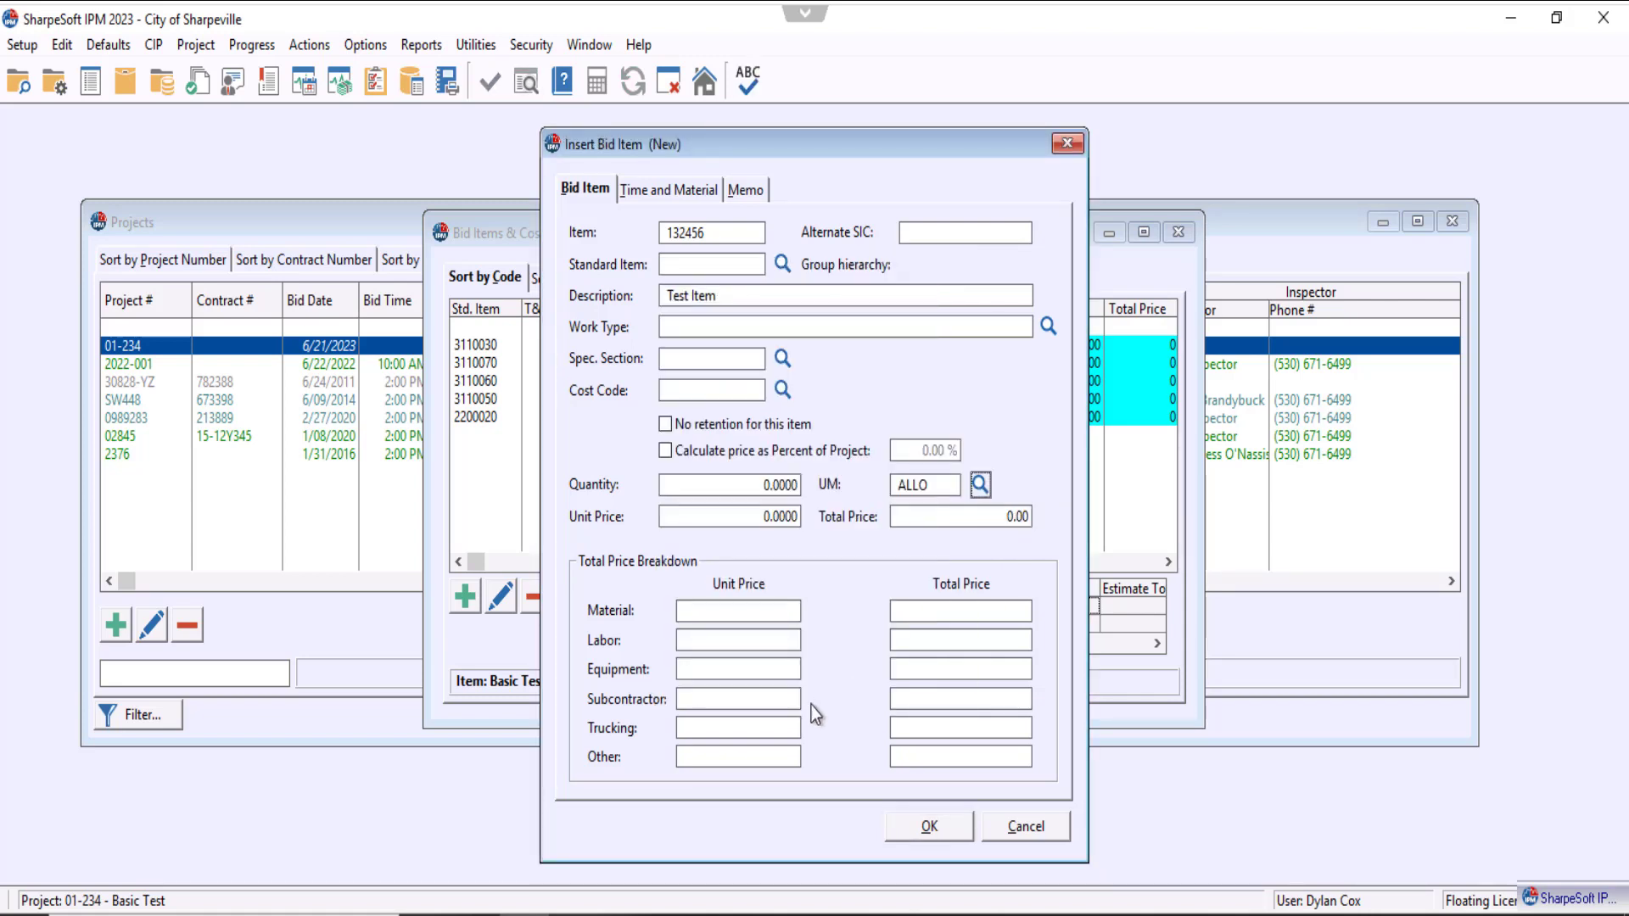
click(925, 835)
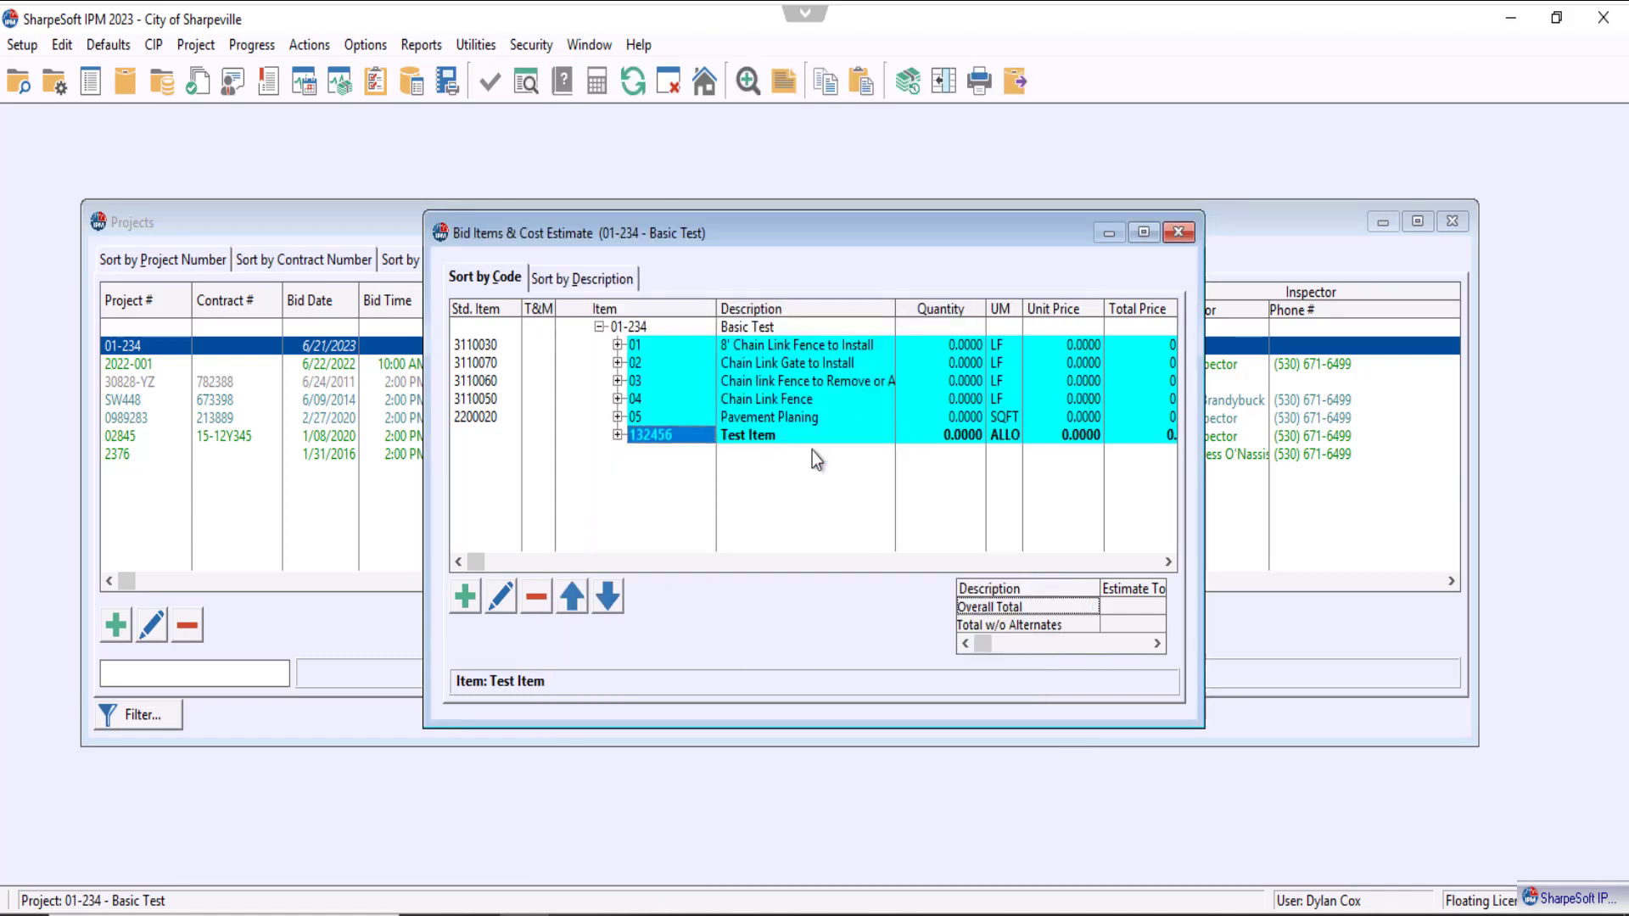
Step: Set the quantity of bid item 01, 8' Chain Link Fence to Install, to 12 in the bid items list
drag(479, 564, 469, 564)
click(955, 348)
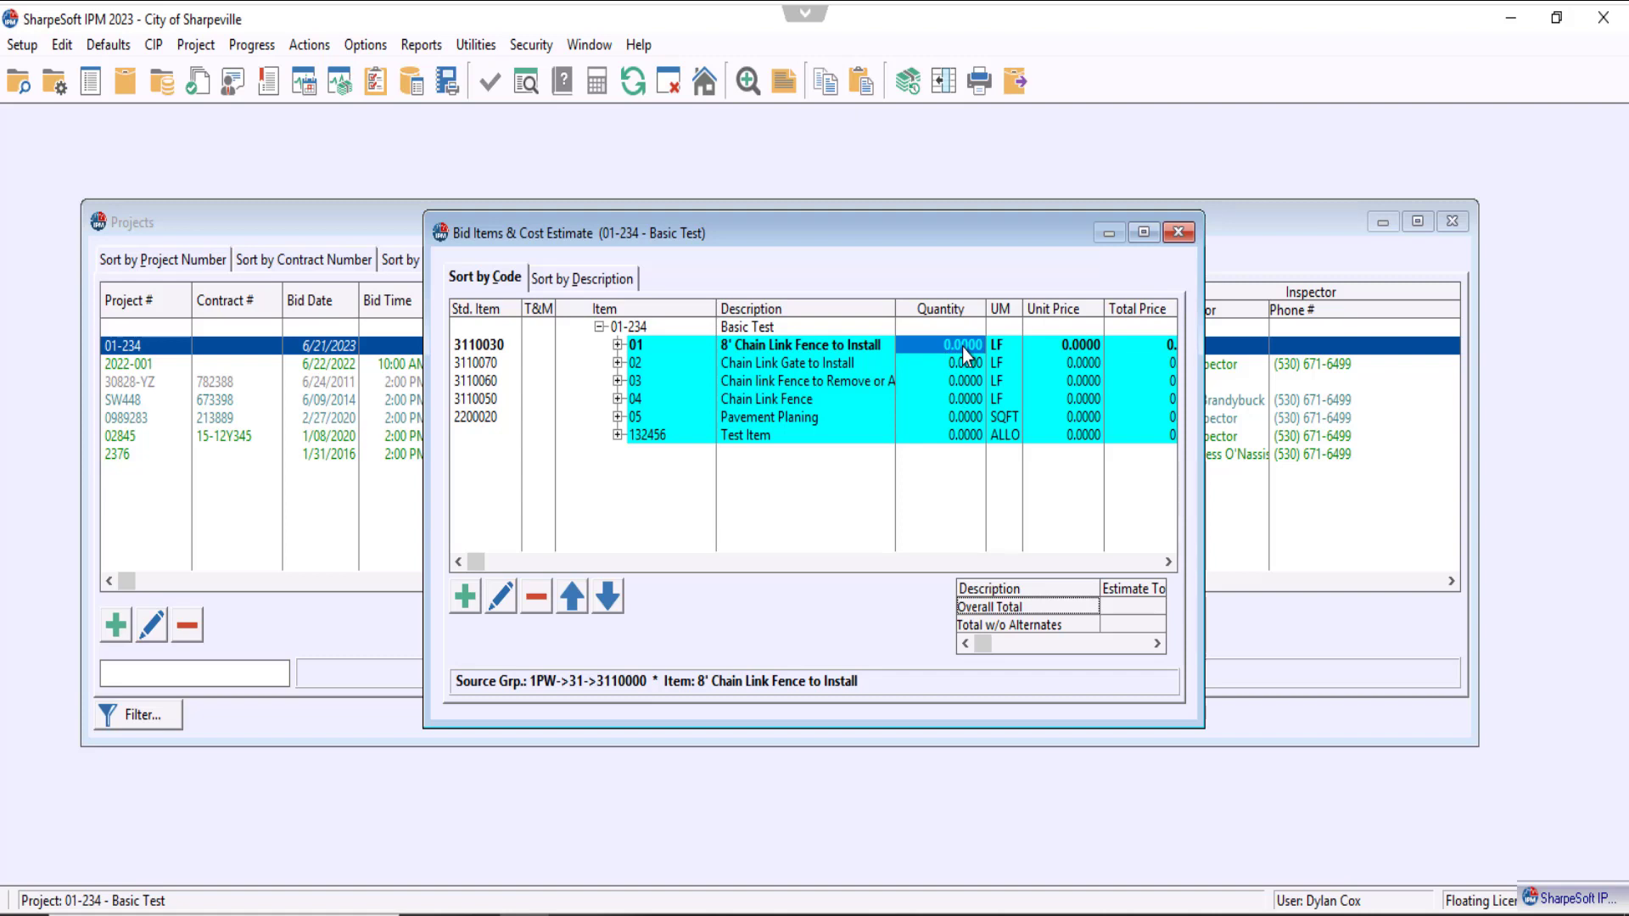
text(12)
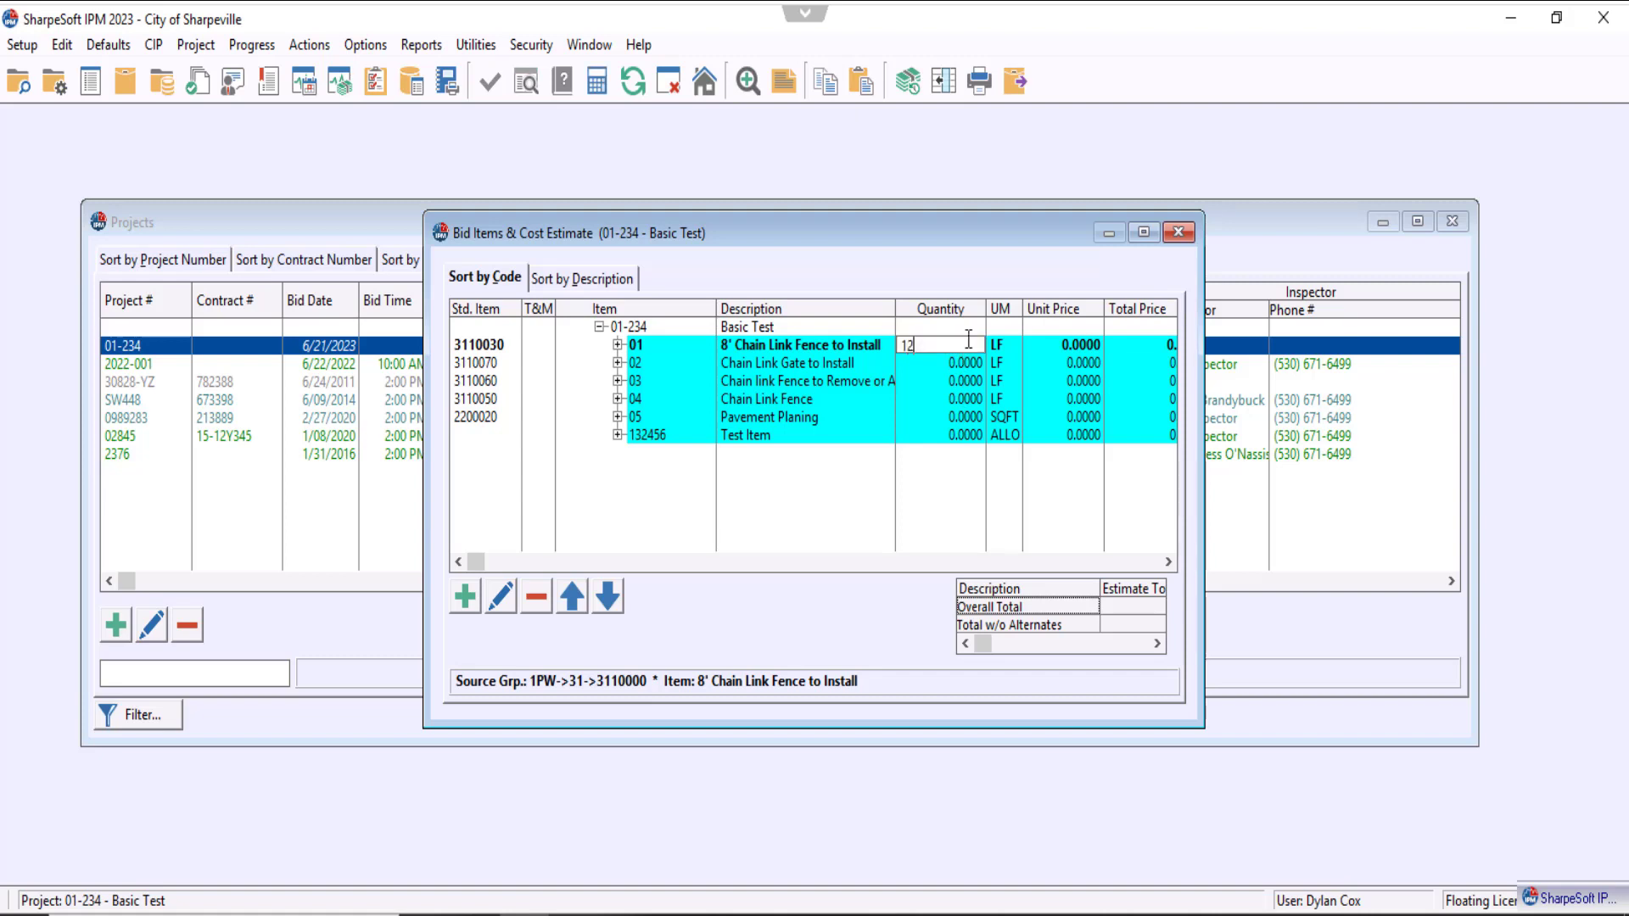
Step: Set the quantity of bid item 02, Chain Link Gate to Install, to 415
click(970, 367)
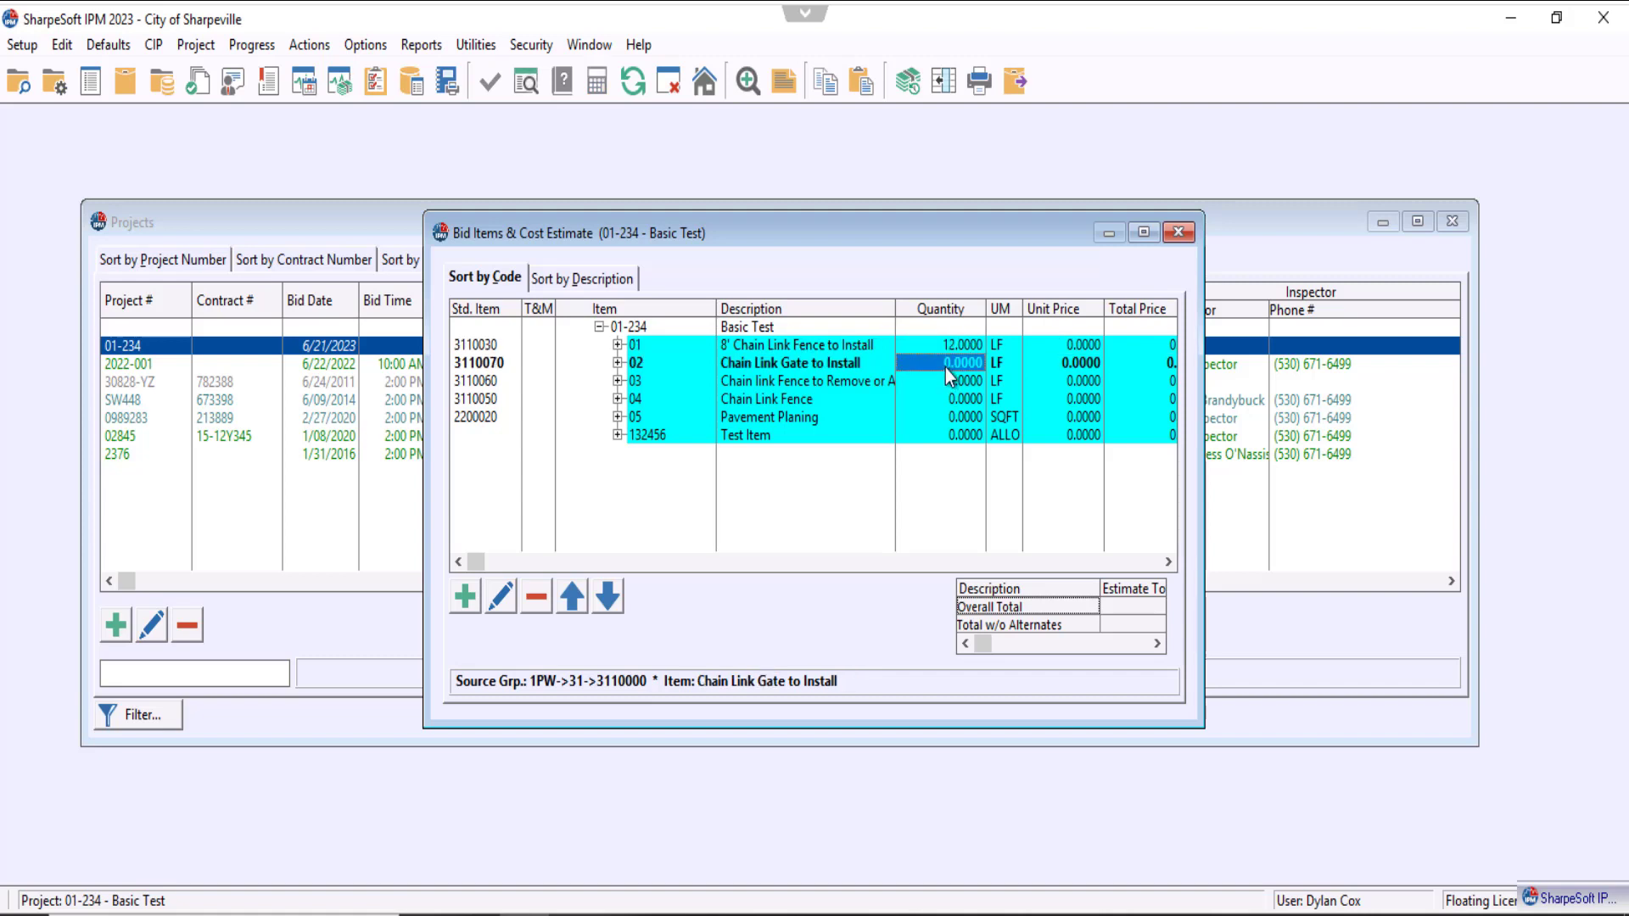
right_click(947, 375)
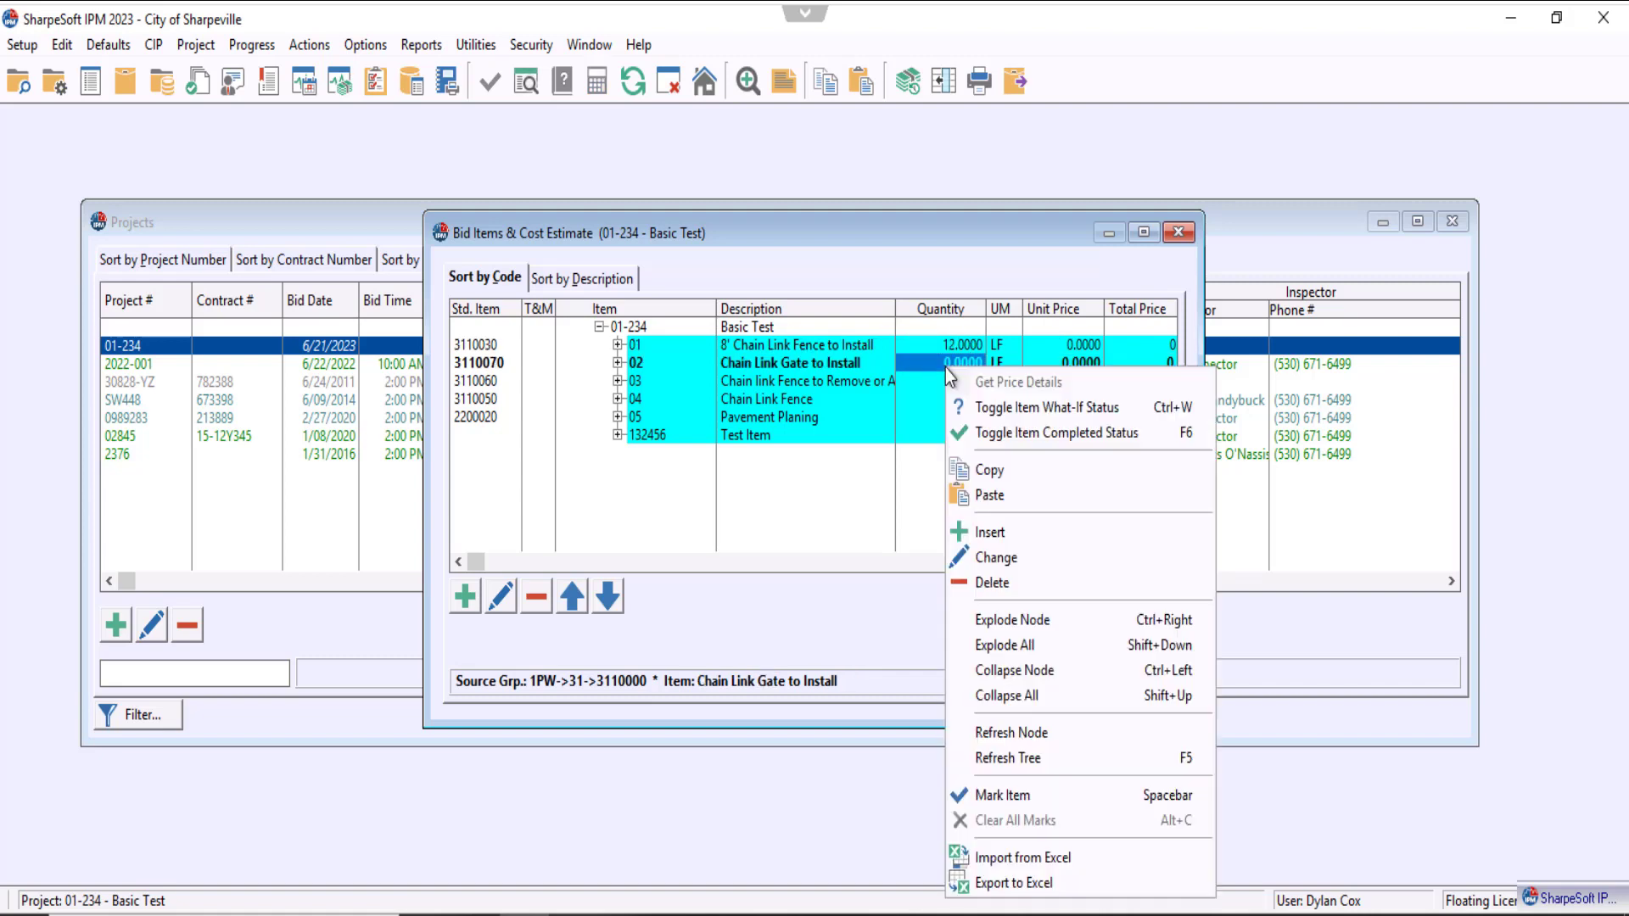
click(1044, 566)
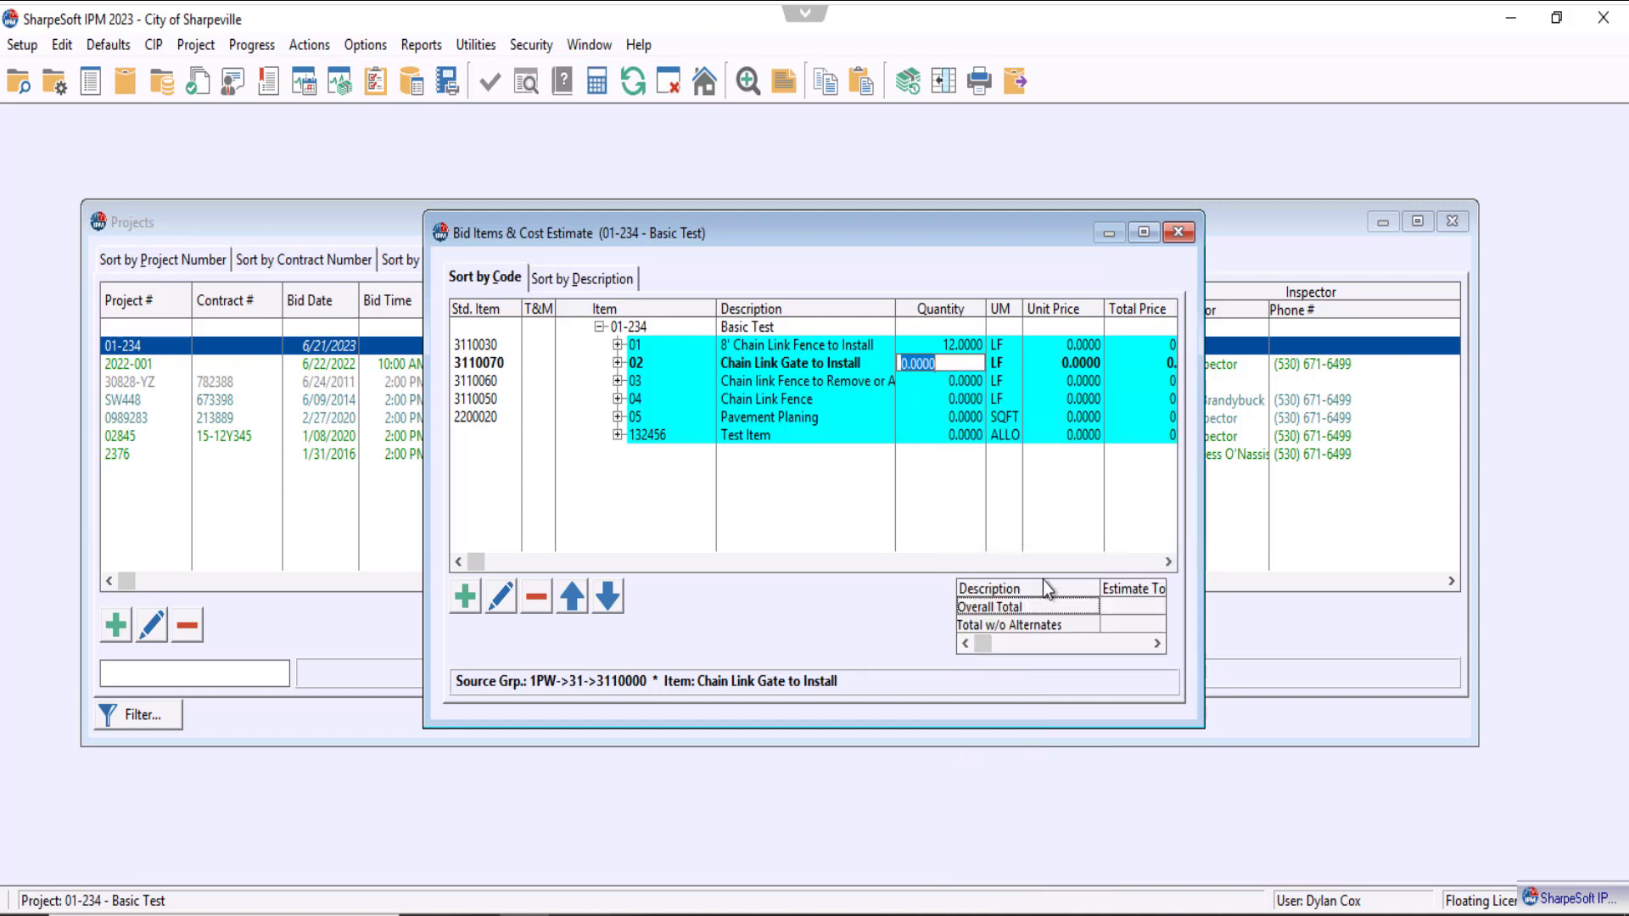
text(415)
key(Return)
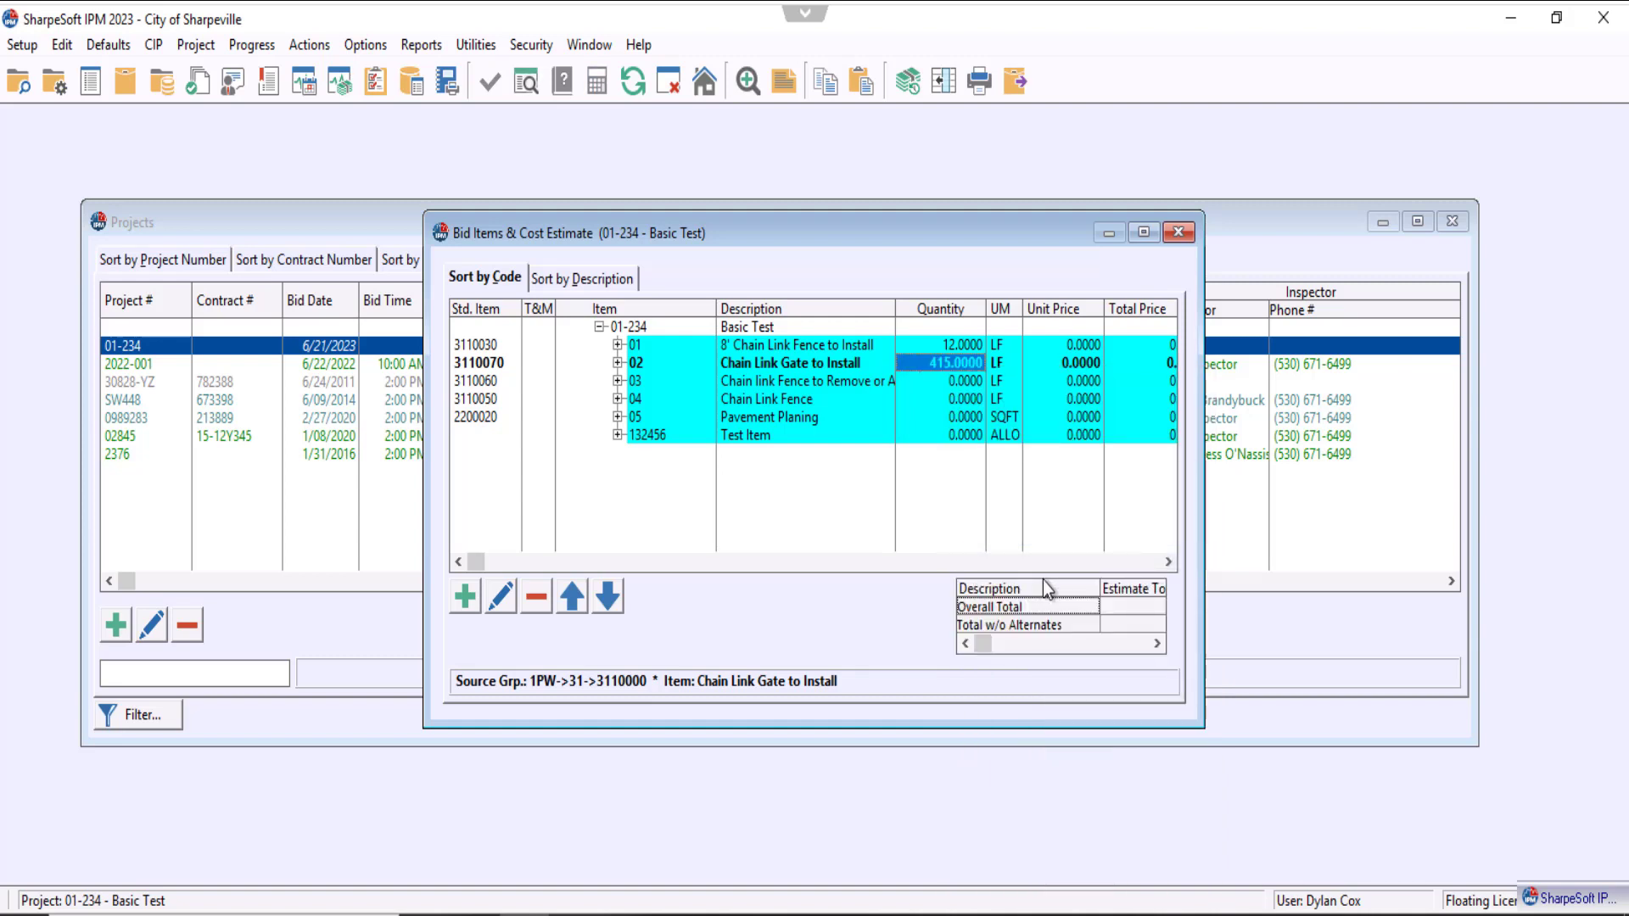